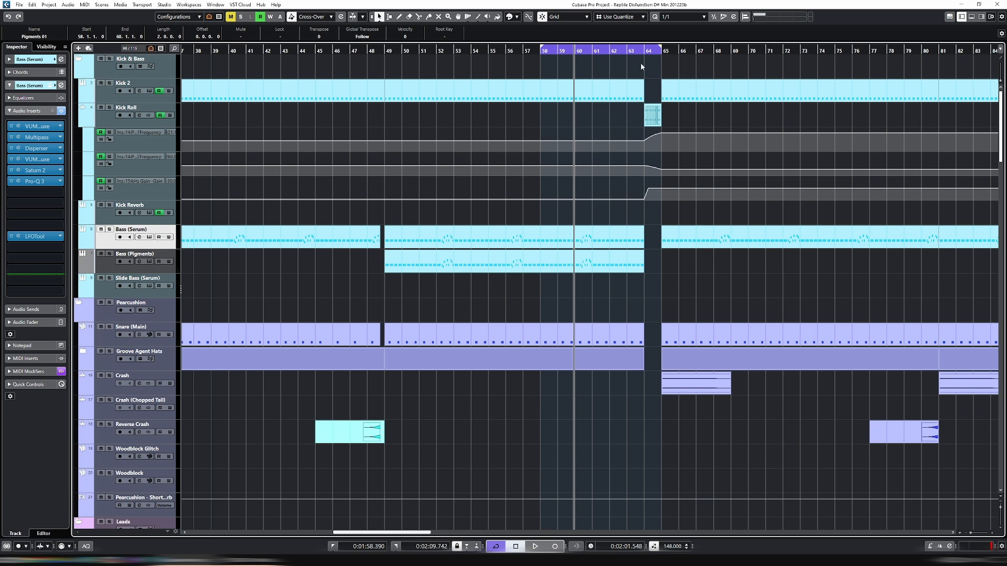
Step: Place the playhead at bar 58, mute the Bass (Pigments) track and select Bass (Serum)
{"action": "left_click", "coordinate": [543, 53]}
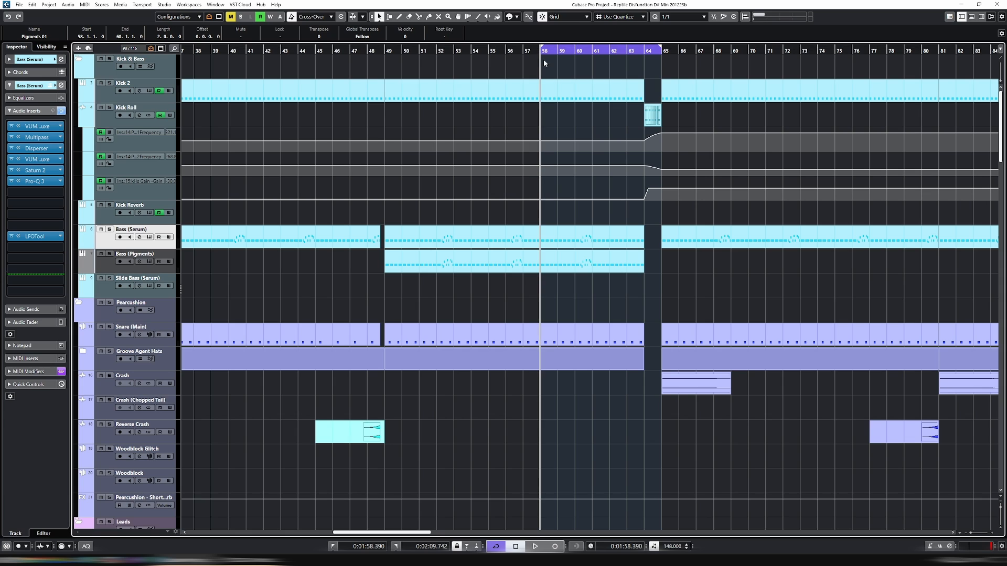
{"action": "left_click", "coordinate": [565, 93]}
{"action": "left_click", "coordinate": [124, 269]}
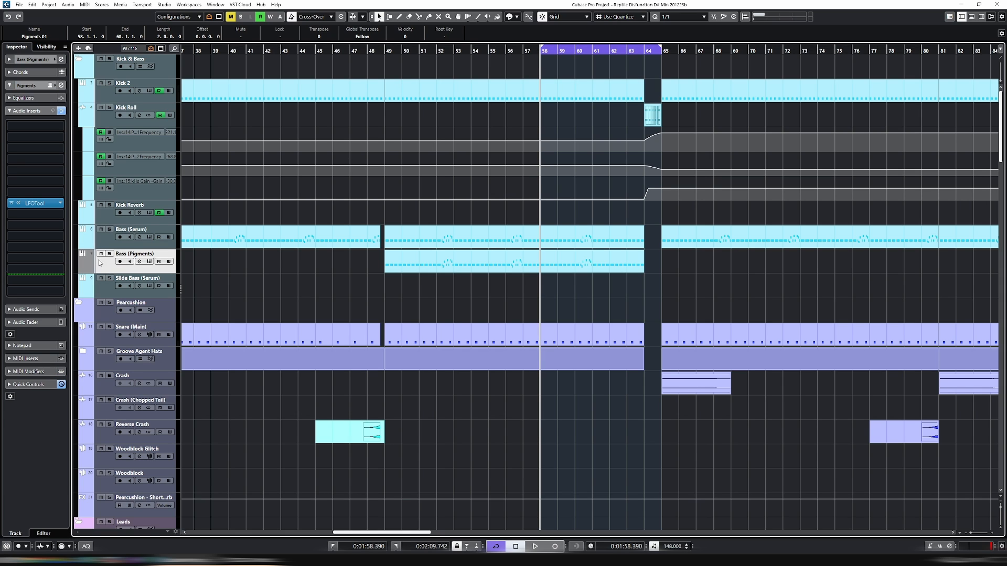
{"action": "left_click", "coordinate": [100, 253]}
{"action": "left_click", "coordinate": [111, 246]}
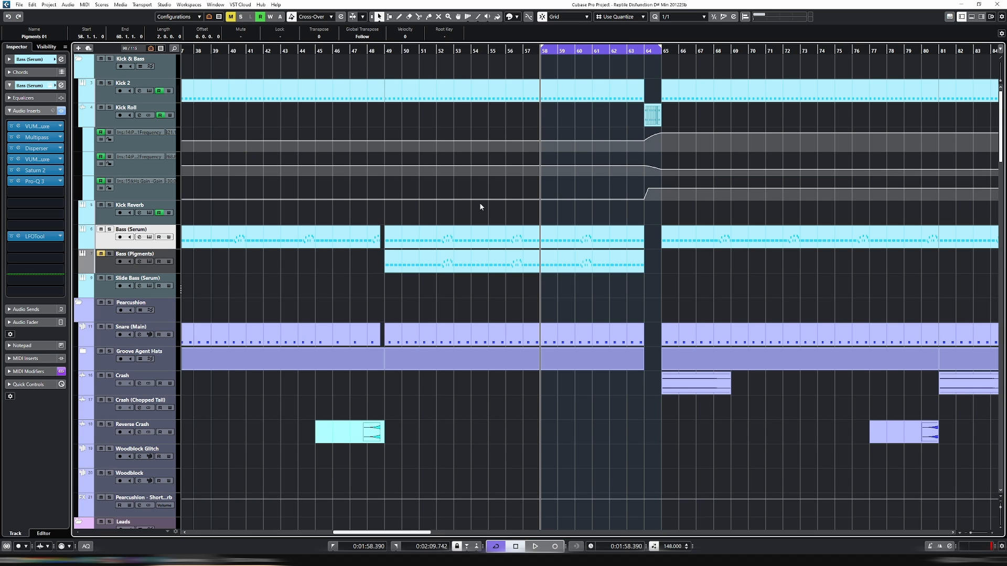
Step: Play the section from bar 58 to hear the Serum bass while looking over the lead tracks
{"action": "key", "text": "space"}
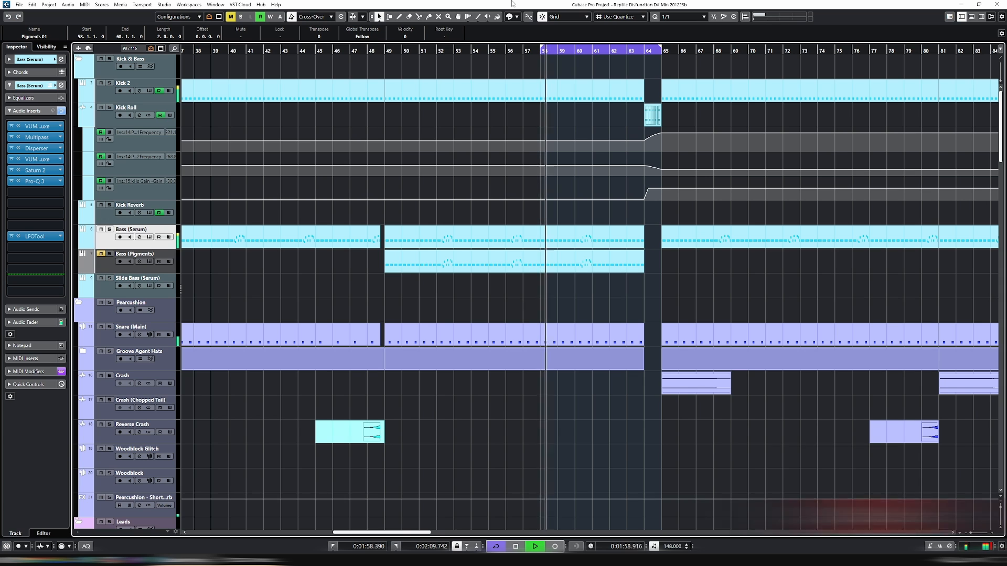
{"action": "scroll", "coordinate": [607, 123], "scroll_direction": "down", "scroll_amount": 10}
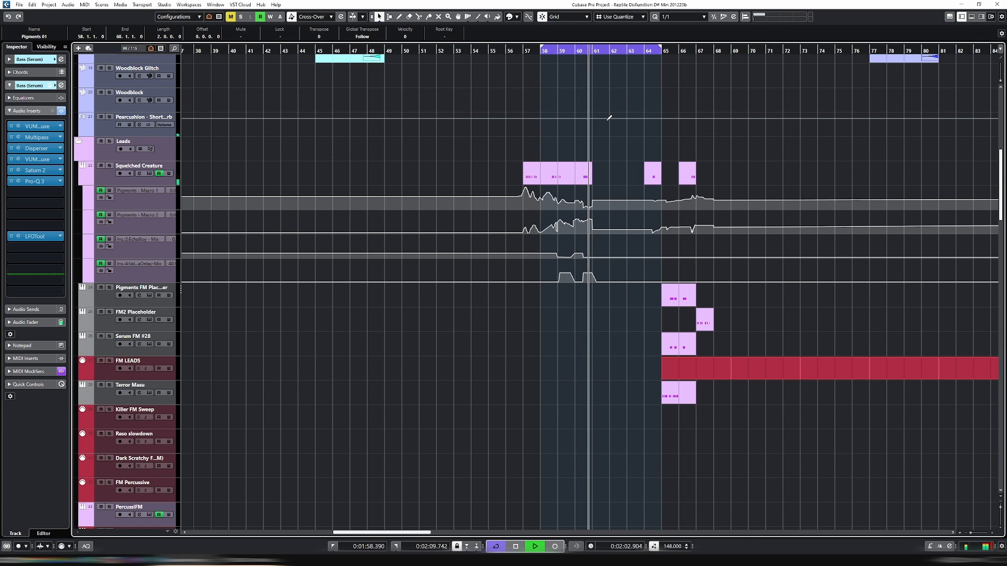
{"action": "scroll", "coordinate": [607, 125], "scroll_direction": "up", "scroll_amount": 10}
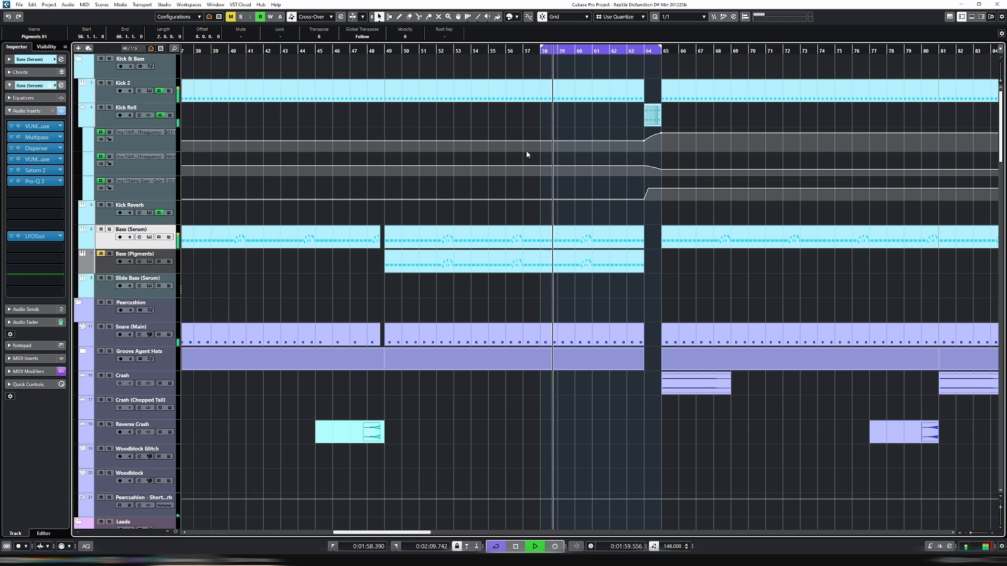
{"action": "key", "text": "space"}
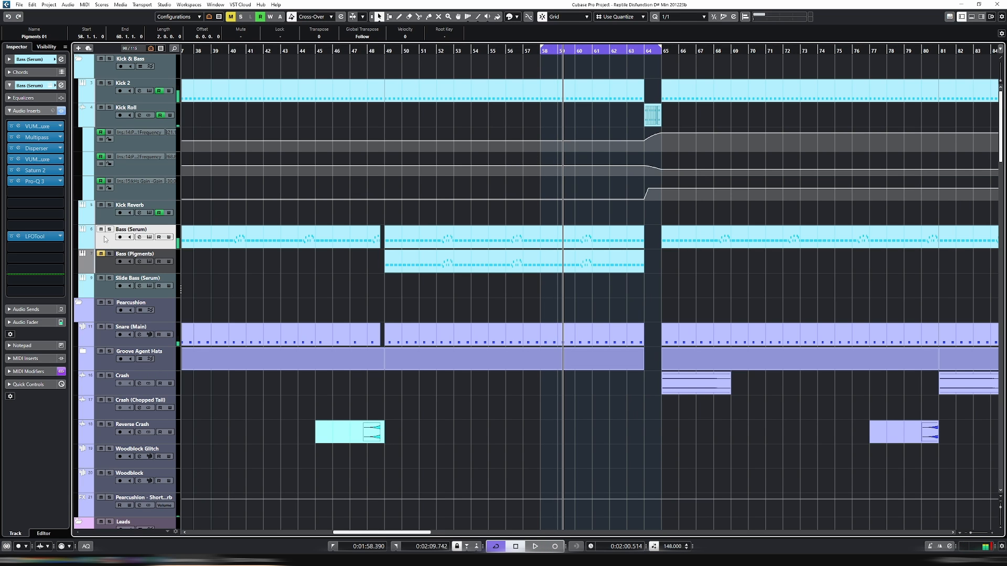
Step: Mute the Bass (Serum) track and unmute Bass (Pigments)
{"action": "left_click", "coordinate": [101, 230]}
{"action": "left_click", "coordinate": [101, 254]}
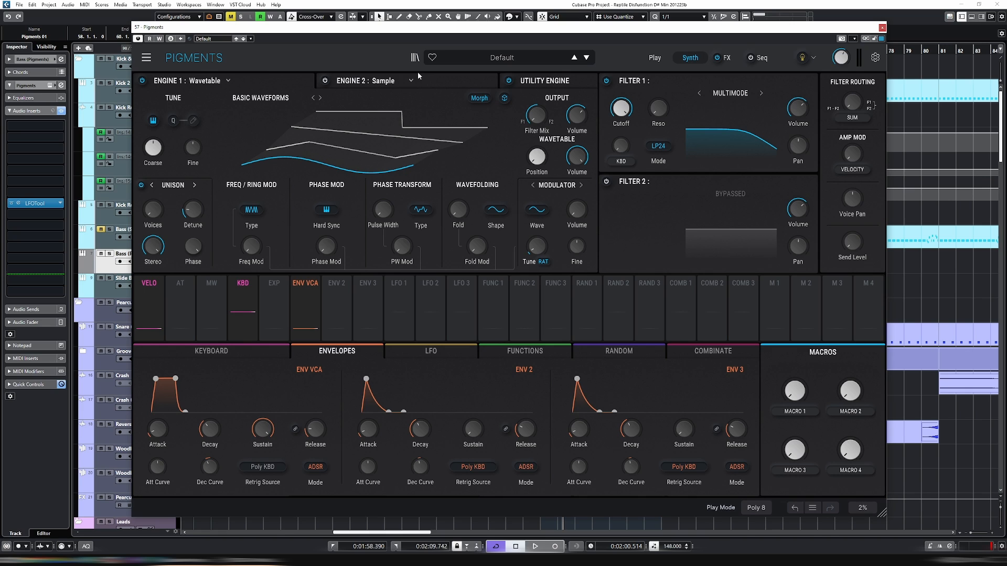
Step: Start a new patch in Pigments and save it as the plug-in's default preset
{"action": "left_click", "coordinate": [146, 57]}
{"action": "left_click", "coordinate": [164, 72]}
{"action": "right_click", "coordinate": [611, 45]}
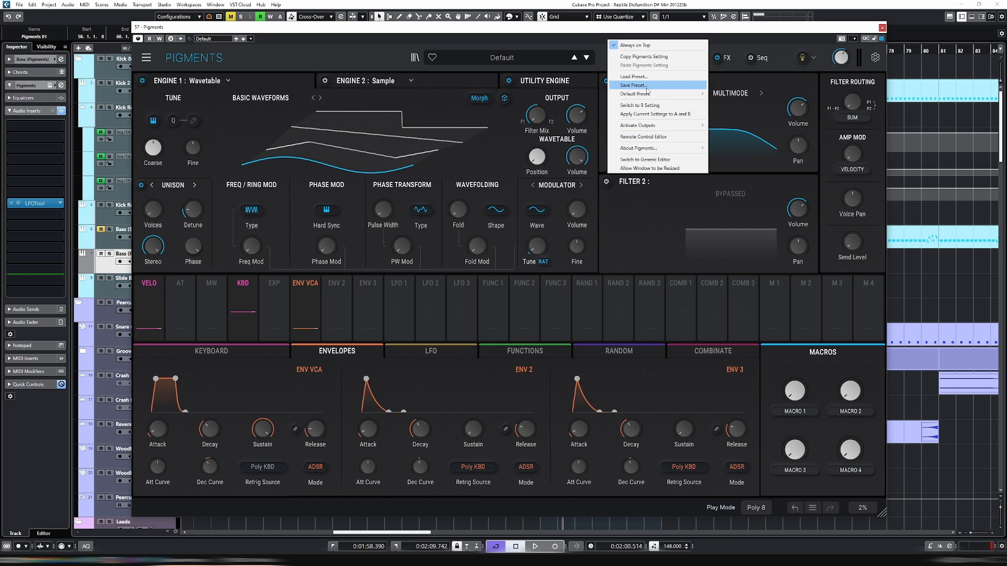
{"action": "mouse_move", "coordinate": [650, 96]}
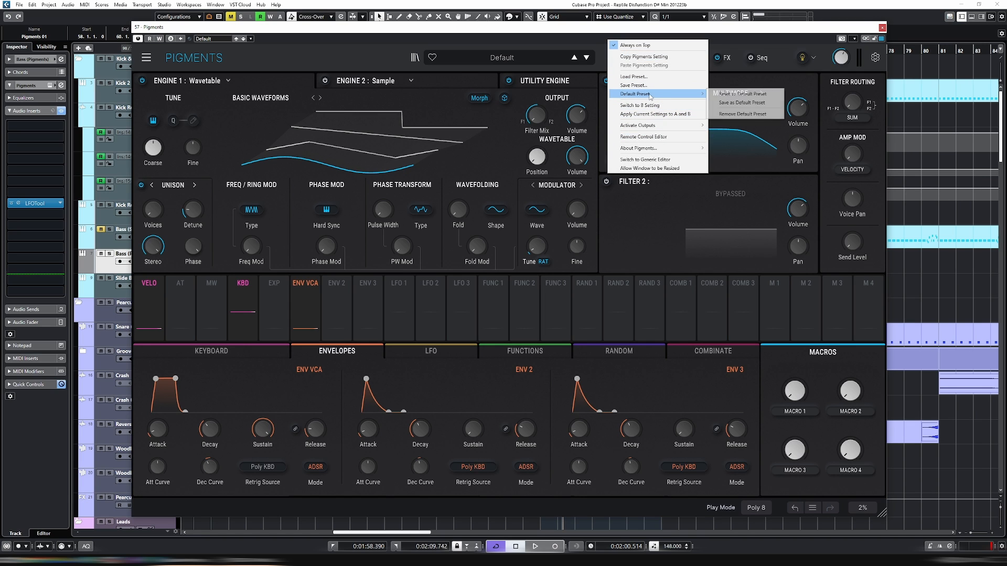
{"action": "left_click", "coordinate": [748, 103]}
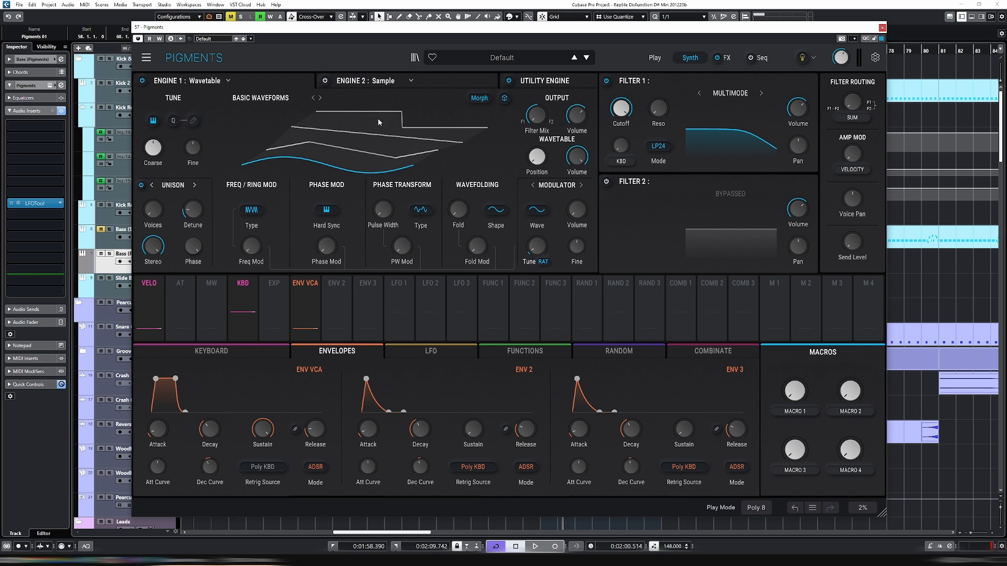
Step: Turn off the Utility Engine in Pigments and check Engine 2
{"action": "left_click", "coordinate": [539, 81]}
{"action": "left_click", "coordinate": [509, 81]}
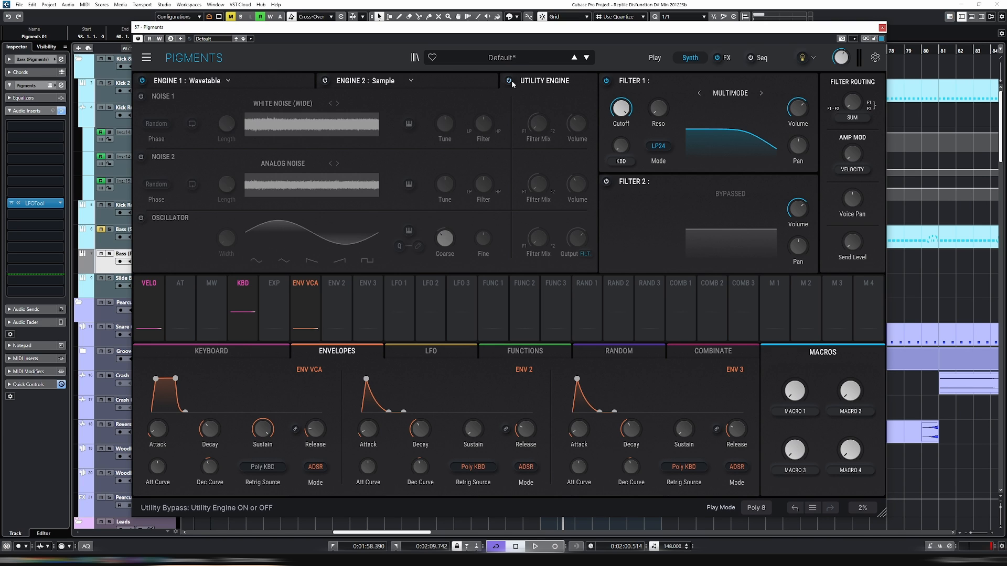
{"action": "left_click", "coordinate": [442, 78]}
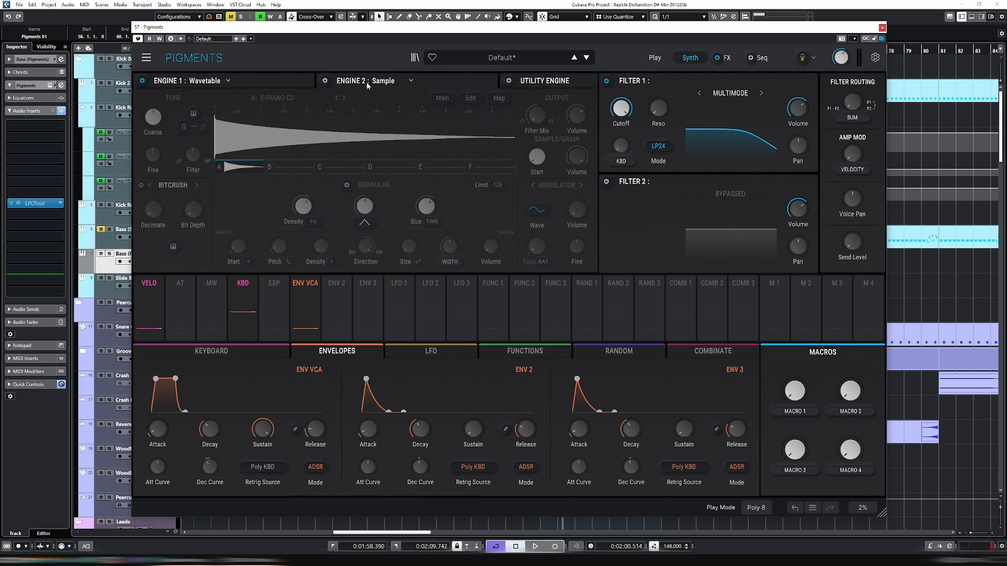
Step: Change the Engine 1 type to Analog and turn off its unison
{"action": "left_click", "coordinate": [263, 83]}
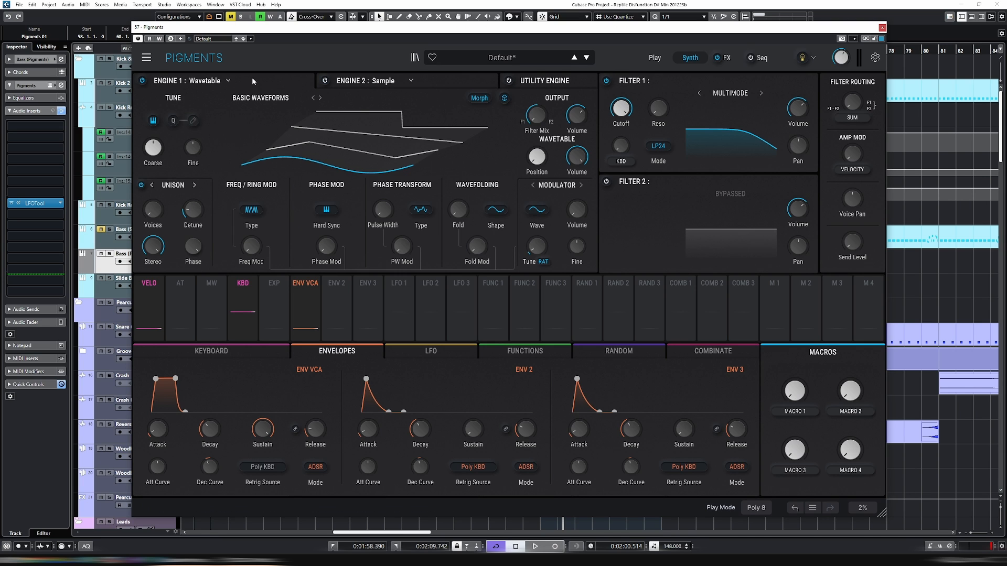
{"action": "left_click", "coordinate": [251, 79]}
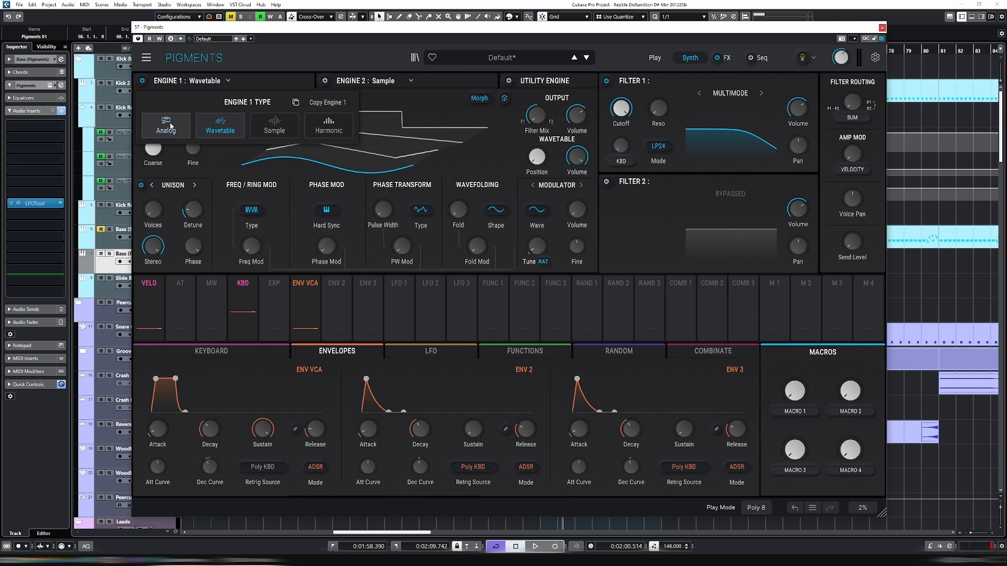
{"action": "left_click", "coordinate": [166, 126]}
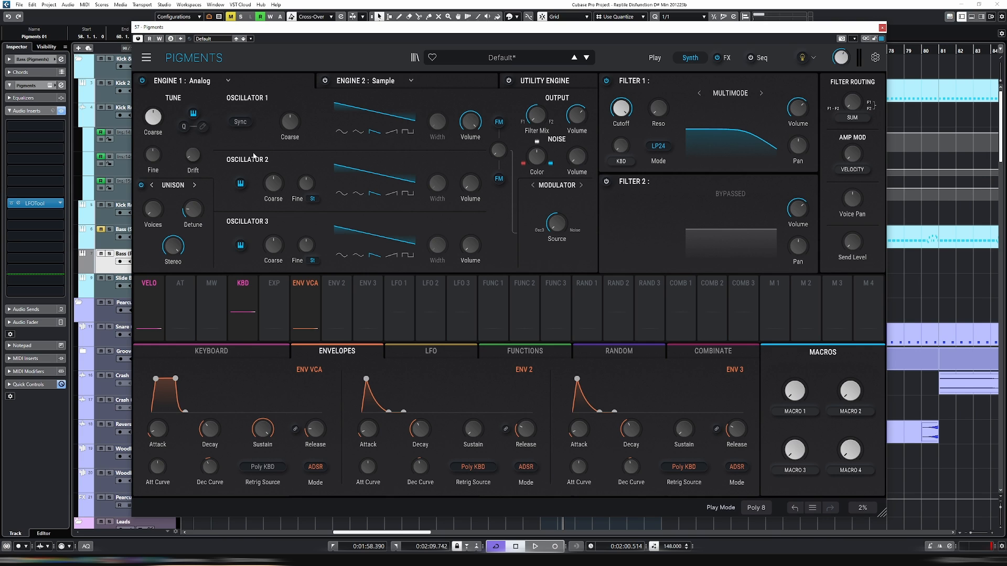
{"action": "left_click", "coordinate": [141, 185]}
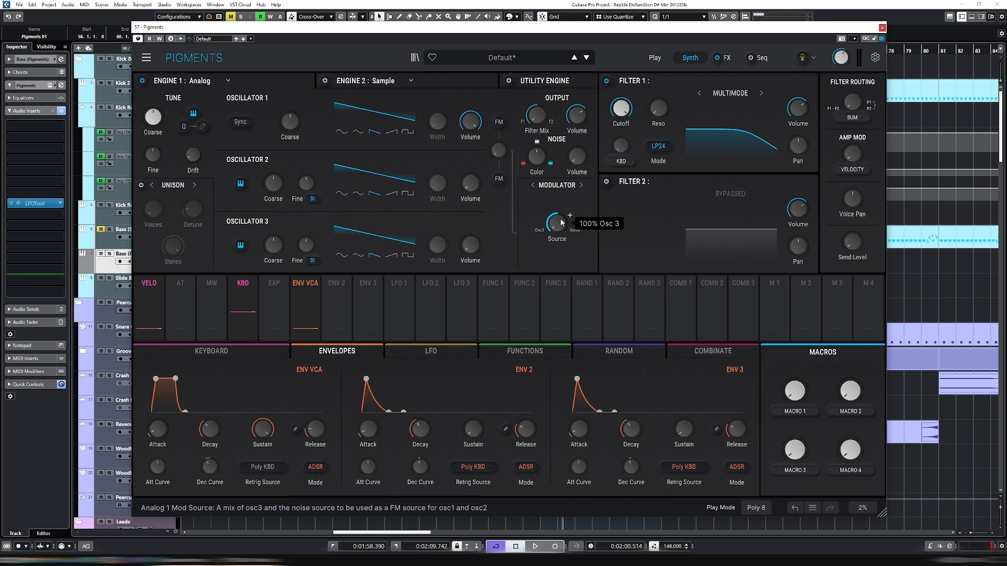
Step: Solo the Bass (Pigments) track and listen to the raw saw patch
{"action": "left_click", "coordinate": [109, 254]}
{"action": "key", "text": "space"}
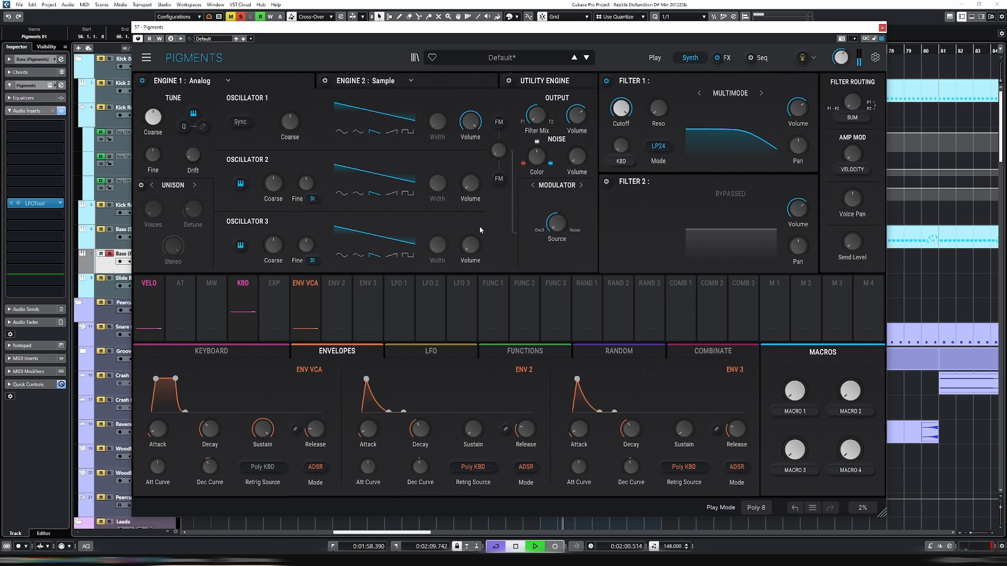
{"action": "key", "text": "space"}
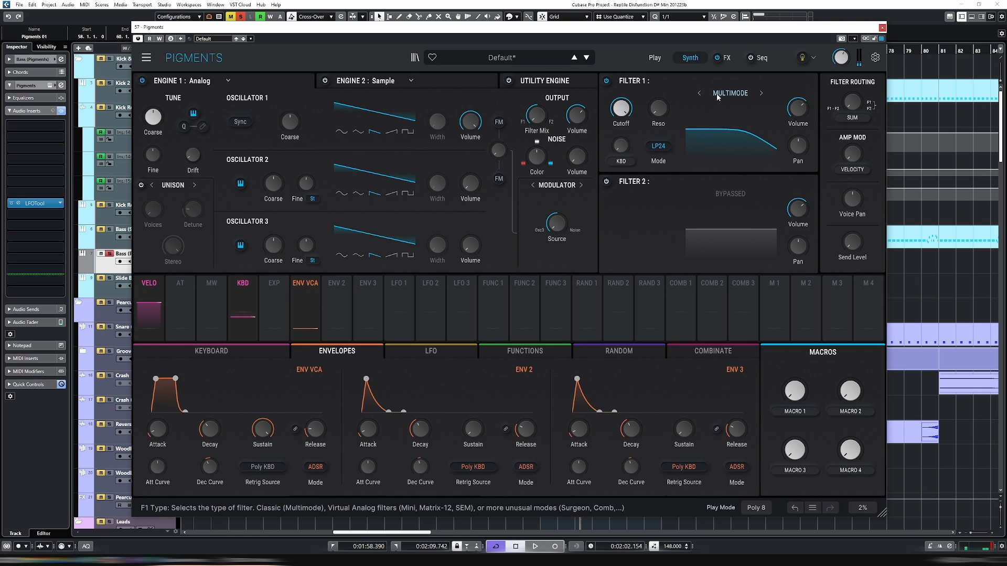
Step: Lower the Filter 1 cutoff during playback and assign Env 2 to modulate it by 0.30
{"action": "key", "text": "space"}
{"action": "left_click_drag", "start_coordinate": [628, 115], "coordinate": [627, 139]}
{"action": "key", "text": "space"}
{"action": "left_click", "coordinate": [346, 292]}
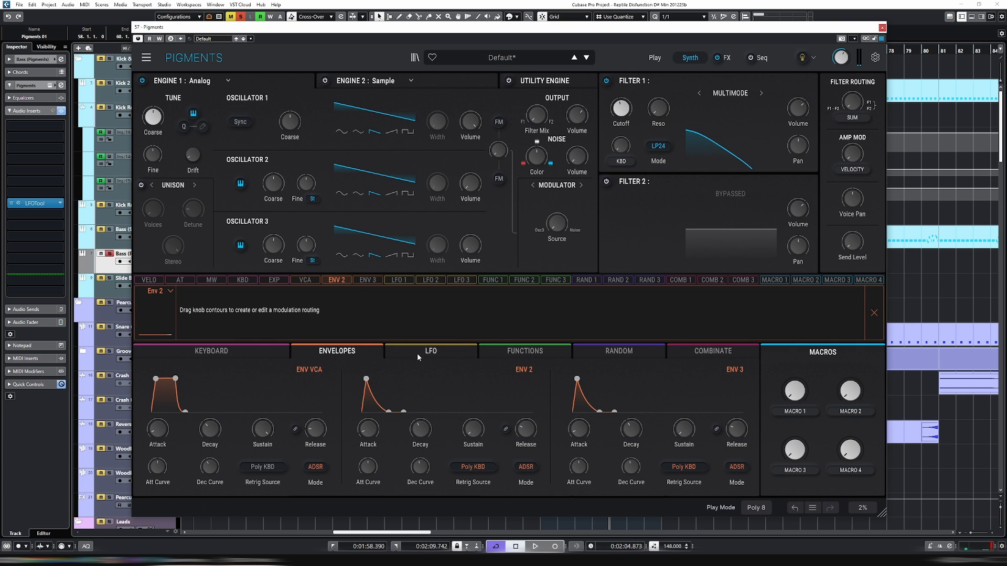
Step: Set the mode of Function 1 to Envelope and return to the envelope settings
{"action": "left_click", "coordinate": [524, 351]}
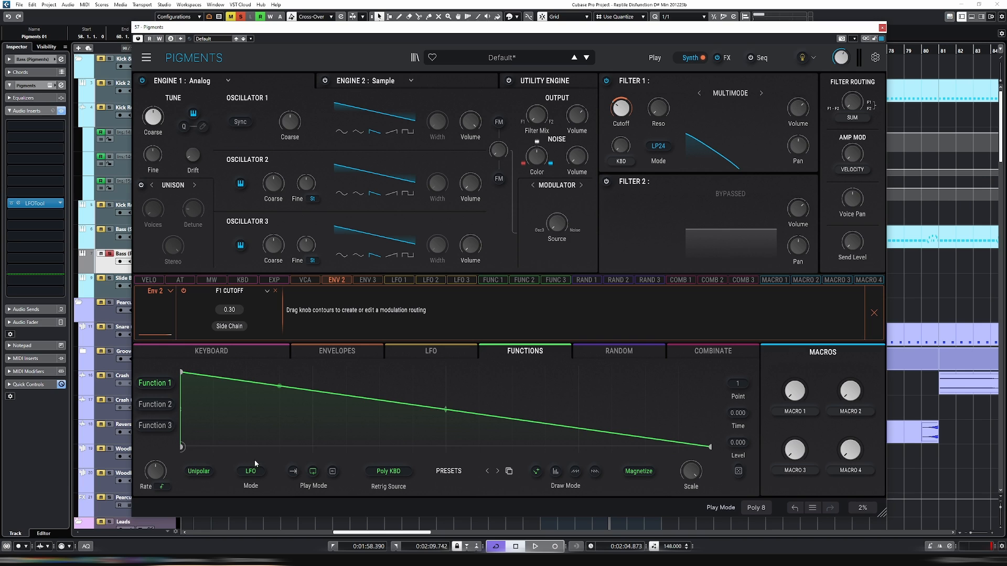
{"action": "mouse_move", "coordinate": [148, 470]}
{"action": "left_click_drag", "start_coordinate": [153, 471], "coordinate": [153, 446]}
{"action": "left_click", "coordinate": [252, 472]}
{"action": "left_click", "coordinate": [321, 447]}
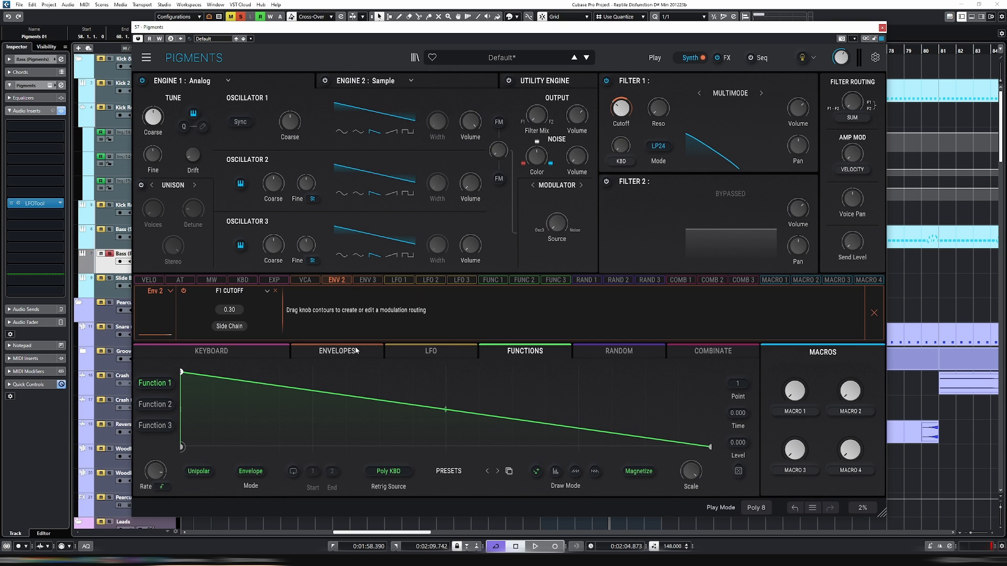
{"action": "left_click", "coordinate": [338, 352]}
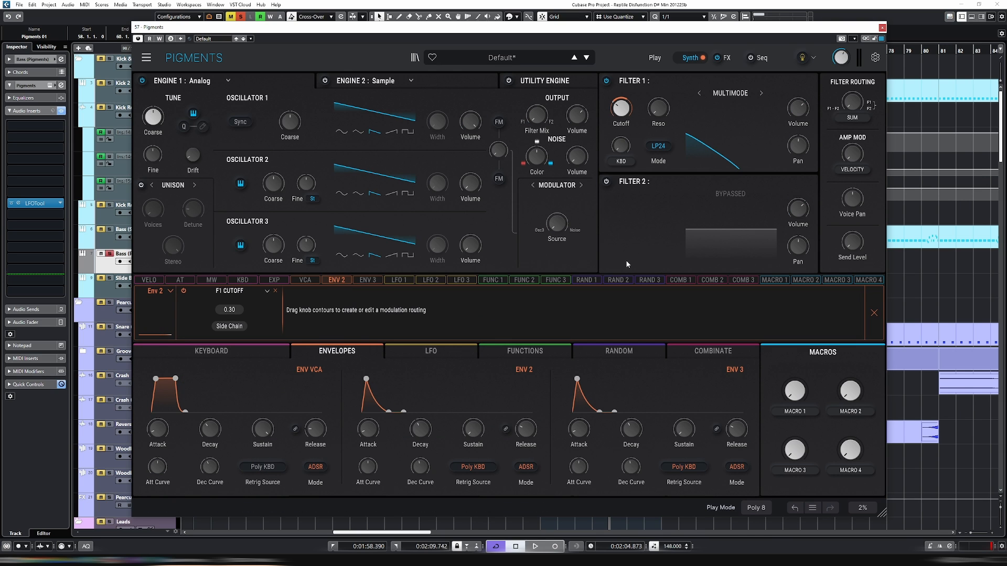
Step: Shape Env 2 during playback with a minimal attack, a slightly raised sustain and a decay of about 734 ms
{"action": "key", "text": "space"}
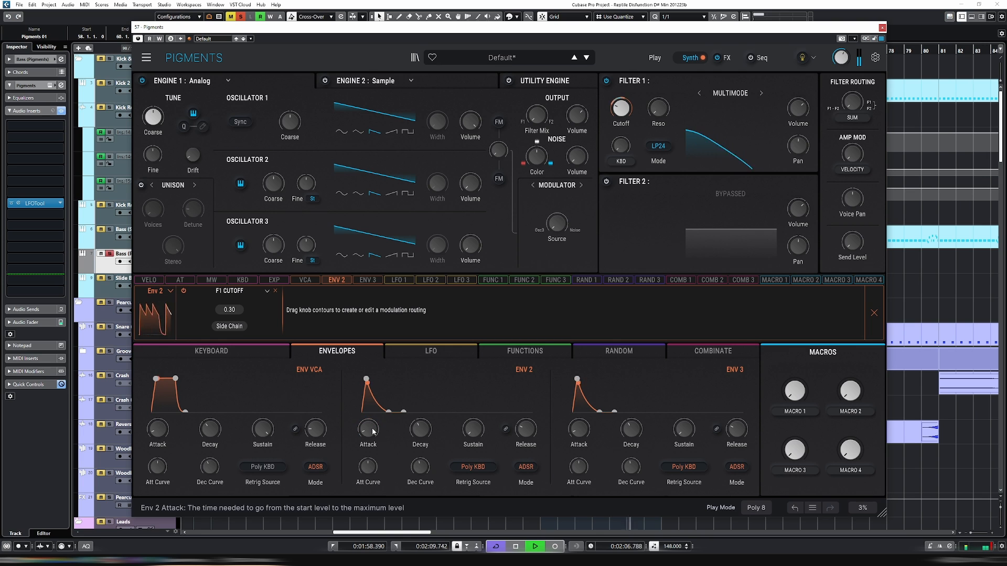
{"action": "left_click_drag", "start_coordinate": [372, 432], "coordinate": [372, 453]}
{"action": "left_click_drag", "start_coordinate": [475, 431], "coordinate": [474, 407]}
{"action": "left_click_drag", "start_coordinate": [418, 432], "coordinate": [418, 427]}
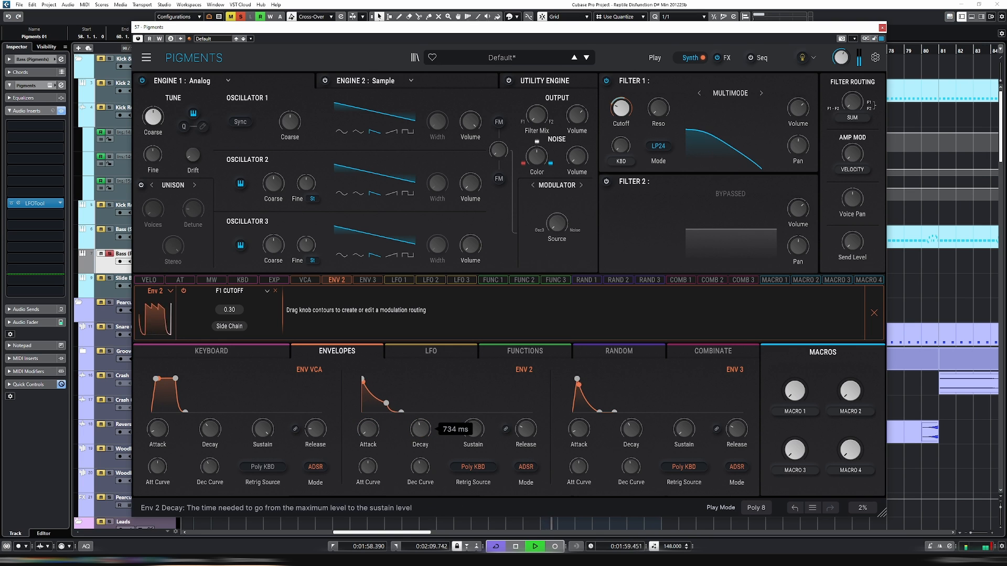
Step: Move the Pigments window aside to shorten the loop range so it ends at bar 64
{"action": "left_click_drag", "start_coordinate": [667, 28], "coordinate": [630, 254]}
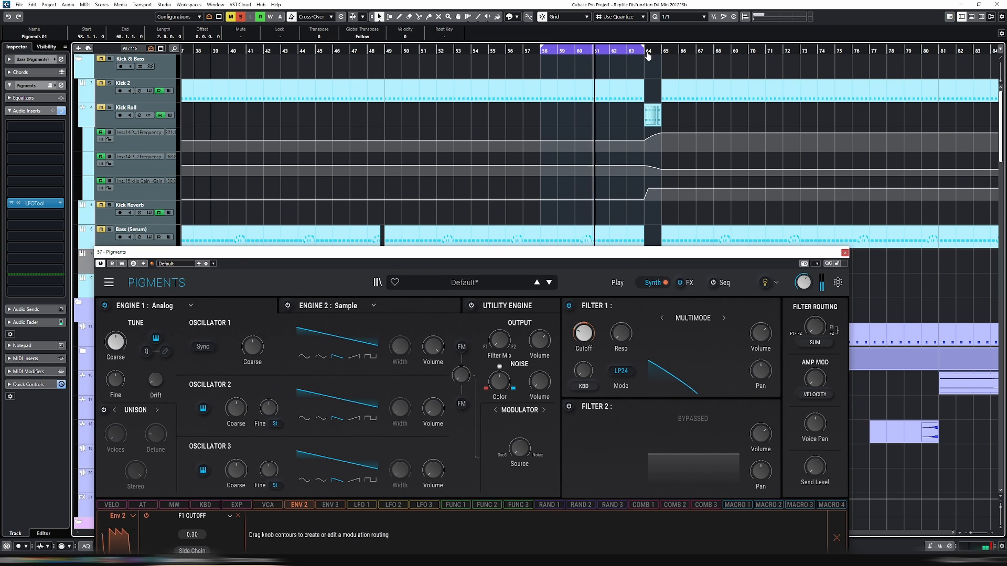
{"action": "left_click_drag", "start_coordinate": [578, 254], "coordinate": [624, 69]}
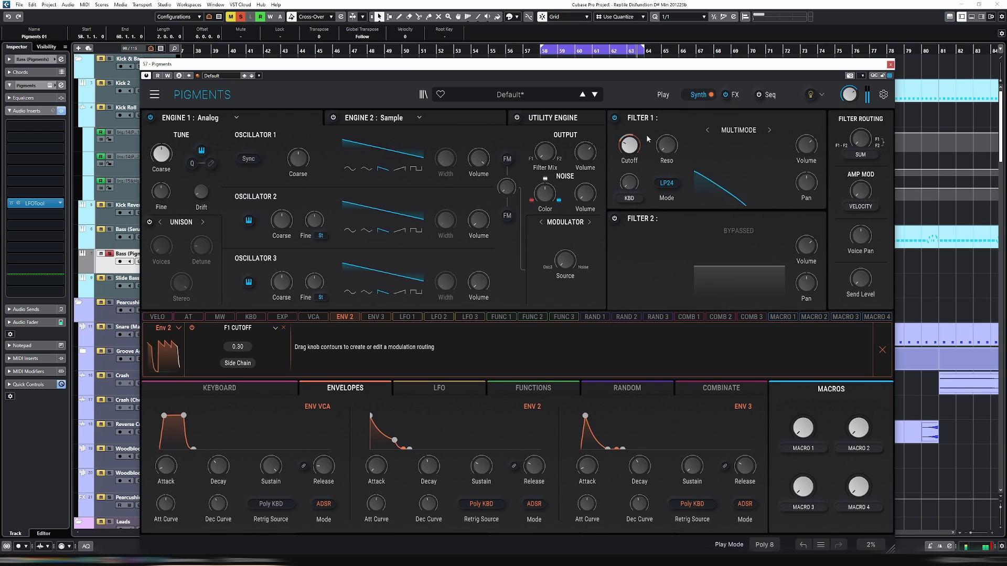
Step: Set the Env 2 modulation amount on the Filter 1 cutoff to 0.34, reposition the Pigments window and stop playback
{"action": "mouse_move", "coordinate": [623, 137]}
{"action": "left_mouse_down"}
{"action": "mouse_move", "coordinate": [623, 126]}
{"action": "mouse_move", "coordinate": [623, 143]}
{"action": "left_mouse_up"}
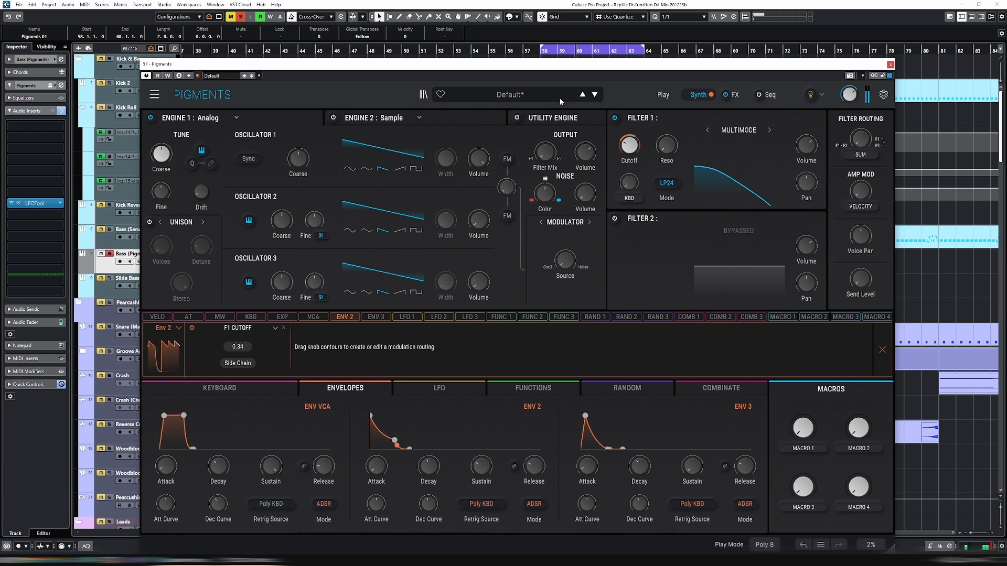
{"action": "left_click_drag", "start_coordinate": [535, 64], "coordinate": [546, 29]}
{"action": "key", "text": "space"}
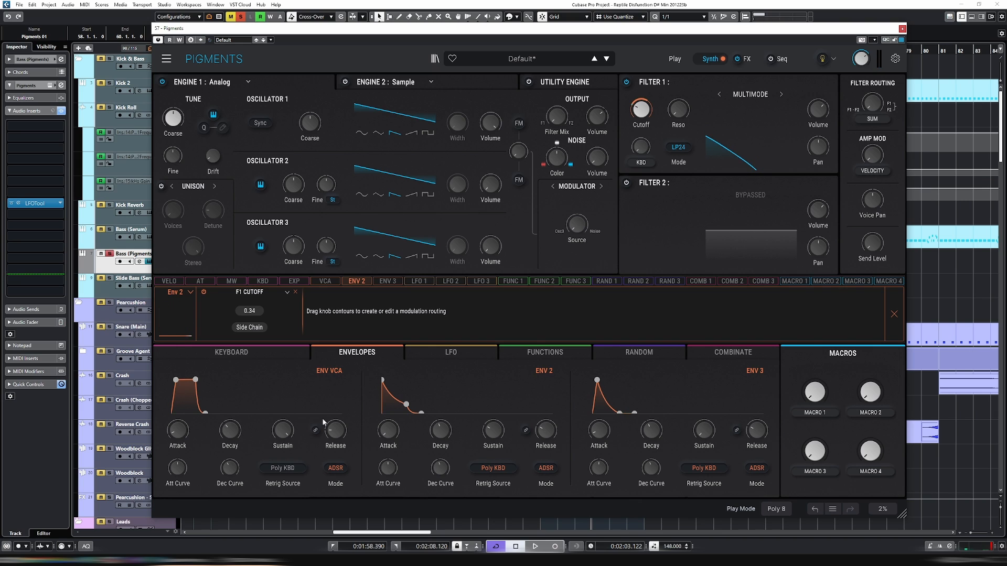
Step: Fine-tune the Env VCA attack to below 1 ms while playing the loop, and stop playback
{"action": "left_click_drag", "start_coordinate": [177, 434], "coordinate": [177, 434]}
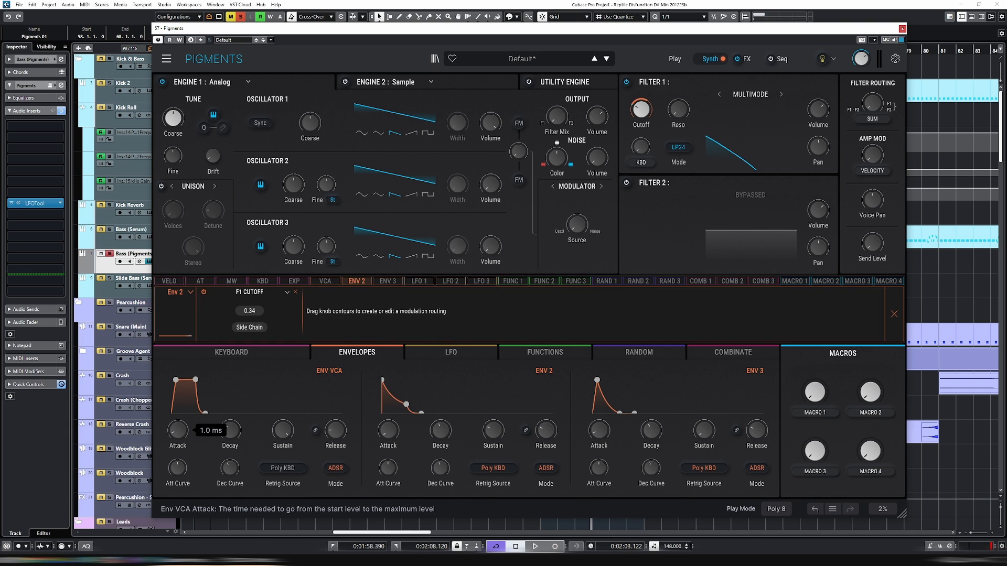
{"action": "left_click_drag", "start_coordinate": [177, 429], "coordinate": [177, 432]}
{"action": "key", "text": "space"}
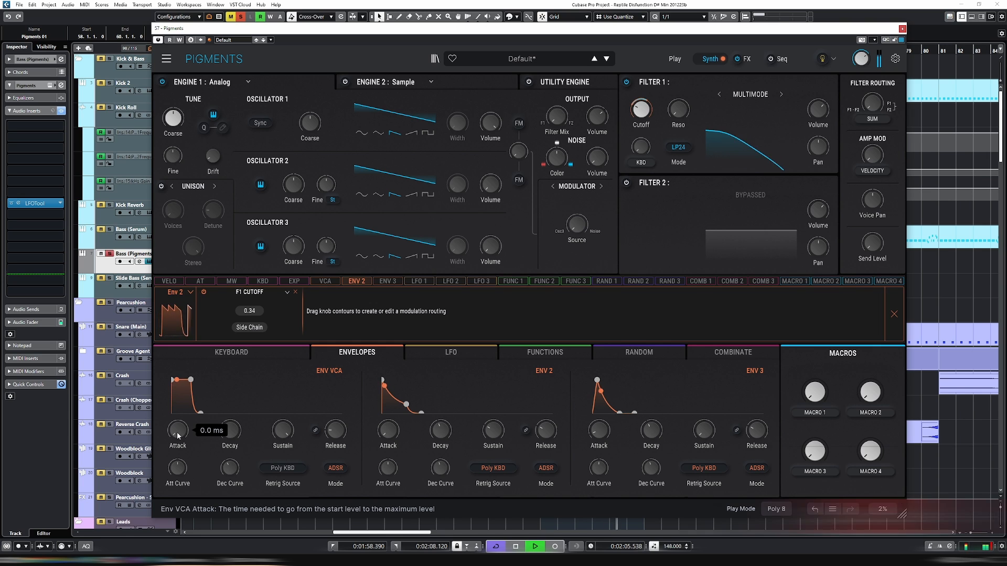
{"action": "left_click_drag", "start_coordinate": [177, 430], "coordinate": [178, 423]}
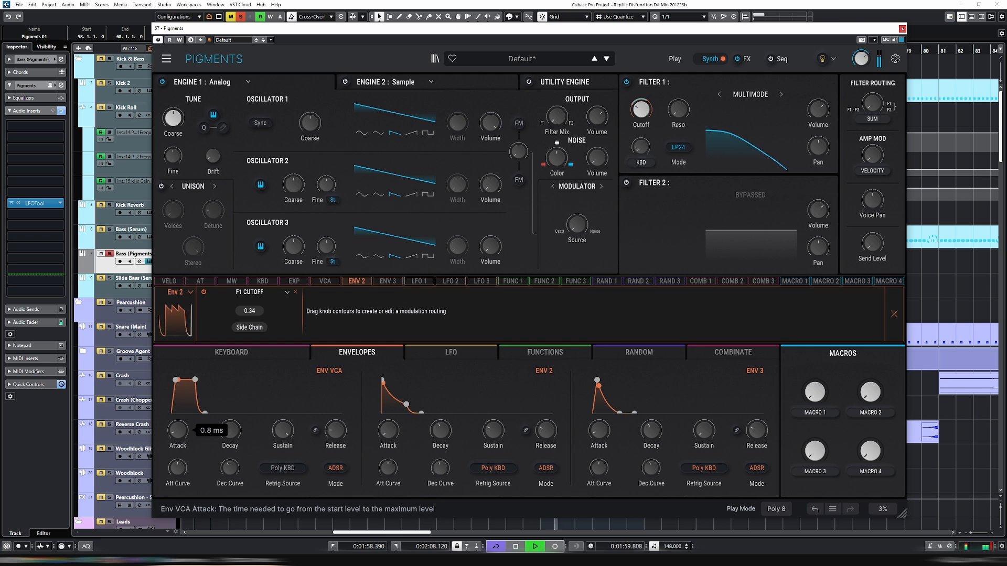
{"action": "left_click_drag", "start_coordinate": [177, 431], "coordinate": [178, 429]}
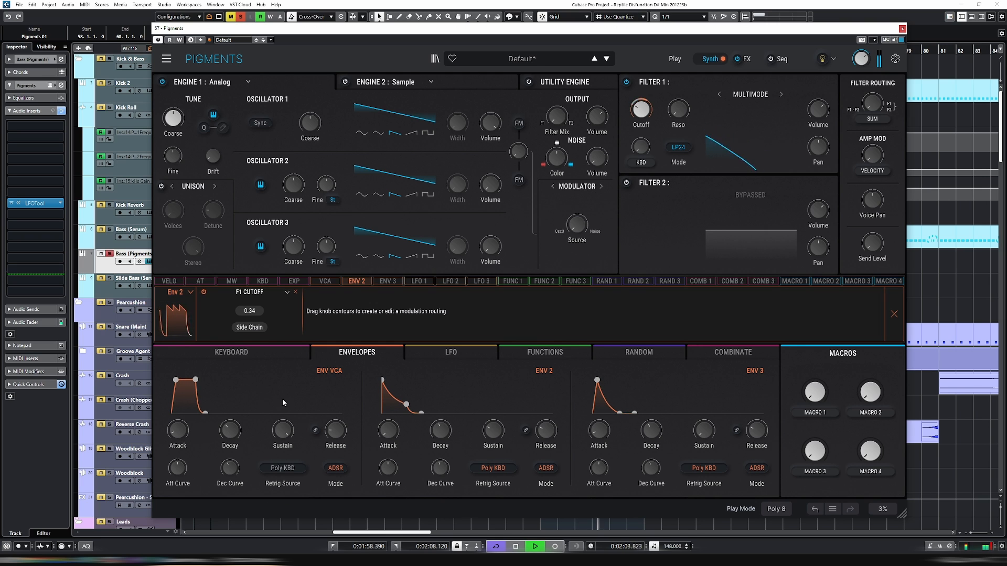
{"action": "mouse_move", "coordinate": [178, 430]}
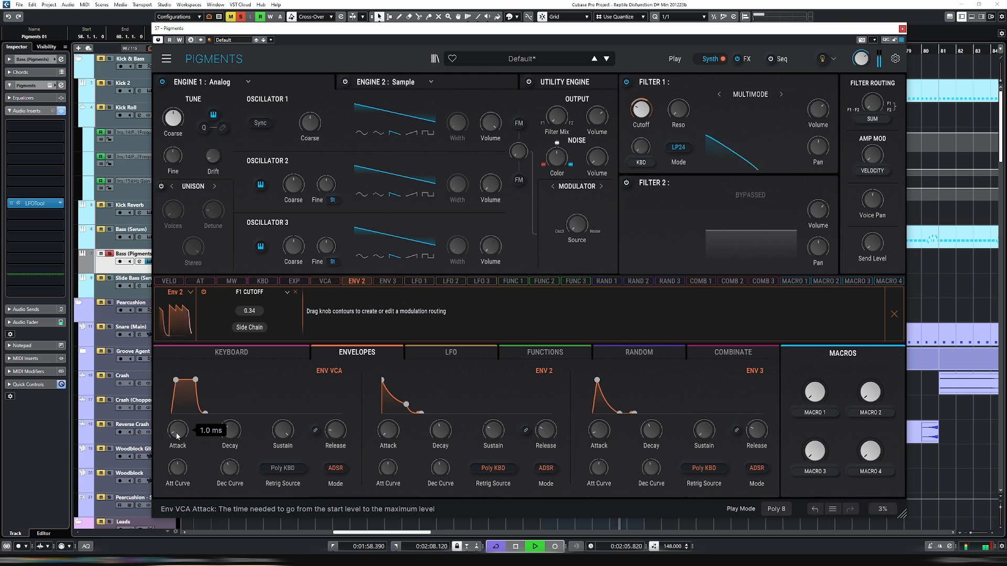
{"action": "left_click_drag", "start_coordinate": [178, 430], "coordinate": [178, 433]}
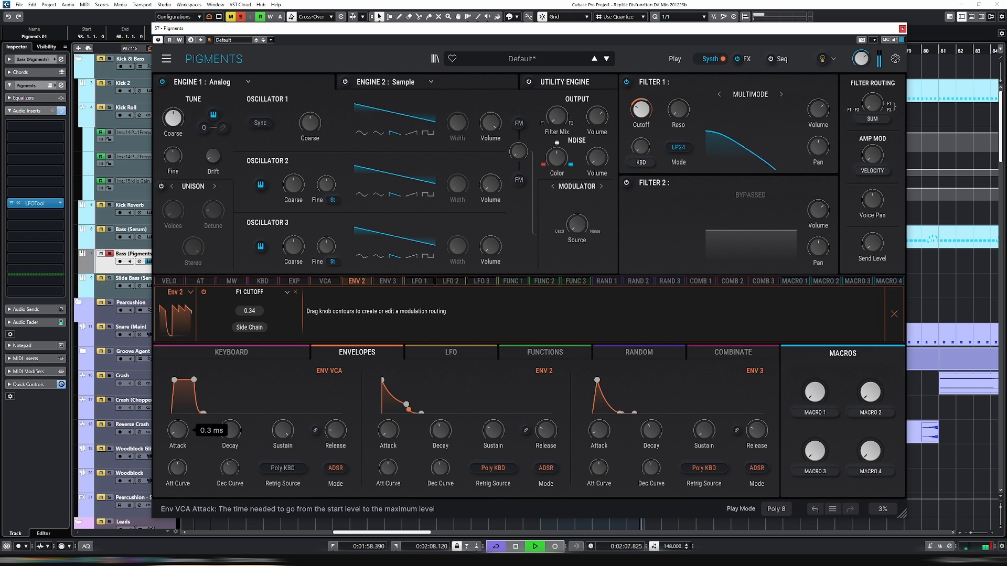
{"action": "left_click_drag", "start_coordinate": [179, 433], "coordinate": [178, 432]}
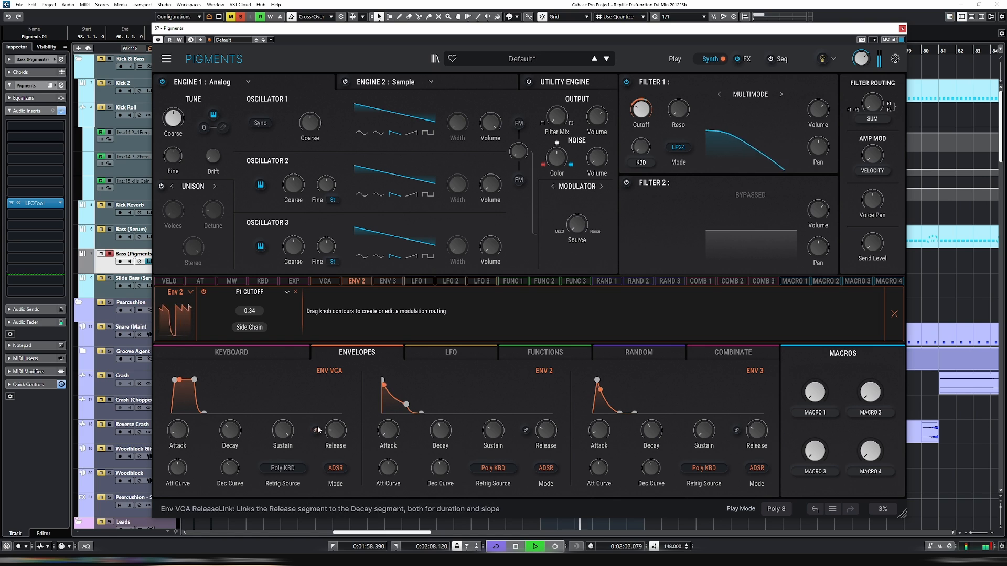
{"action": "key", "text": "space"}
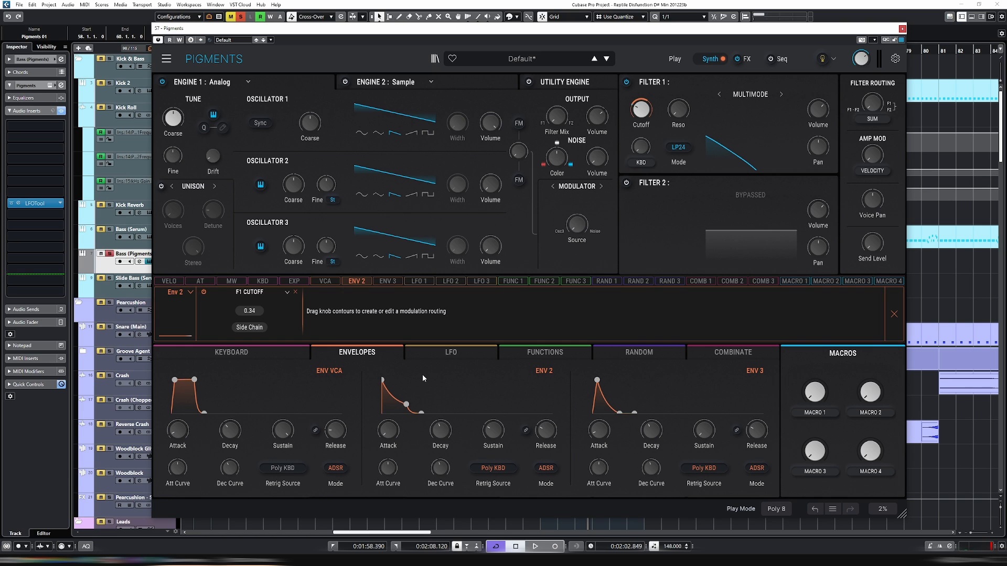
Step: View the FX page, return to the synth page, reset Engine 1 Drift to its default and play the loop briefly
{"action": "left_click", "coordinate": [740, 62]}
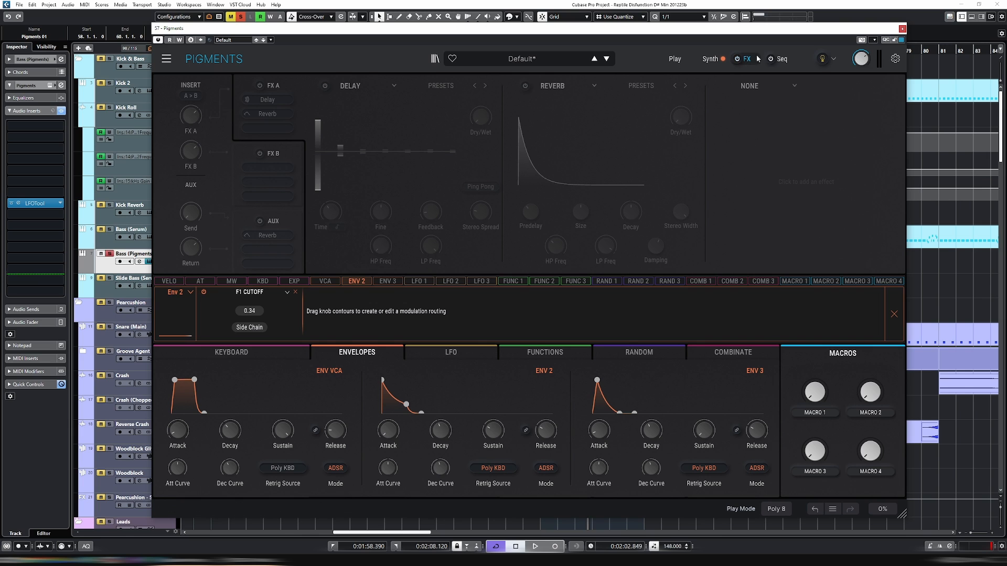
{"action": "left_click", "coordinate": [710, 60]}
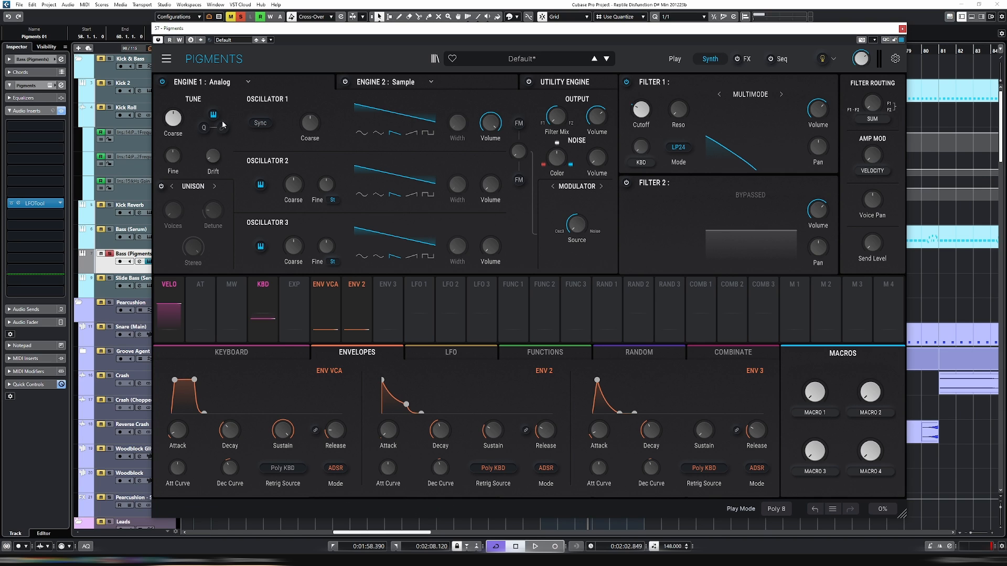
{"action": "mouse_move", "coordinate": [217, 157]}
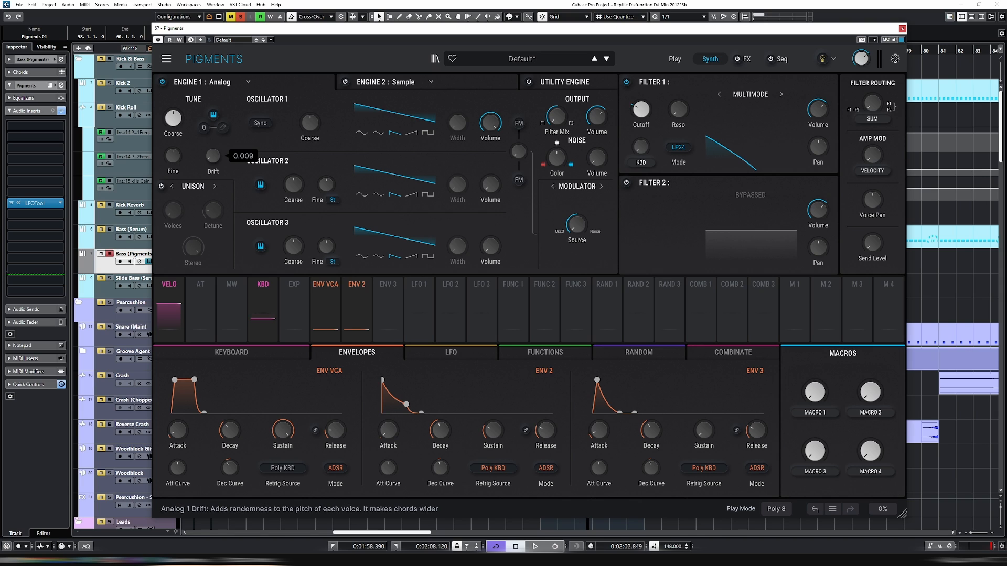
{"action": "left_click_drag", "start_coordinate": [216, 158], "coordinate": [215, 156]}
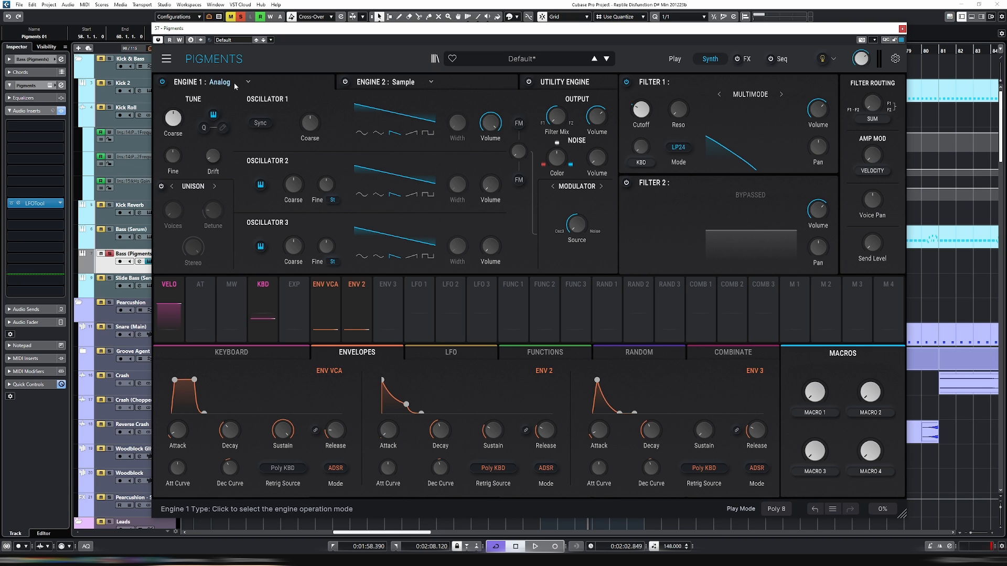
{"action": "mouse_move", "coordinate": [214, 158]}
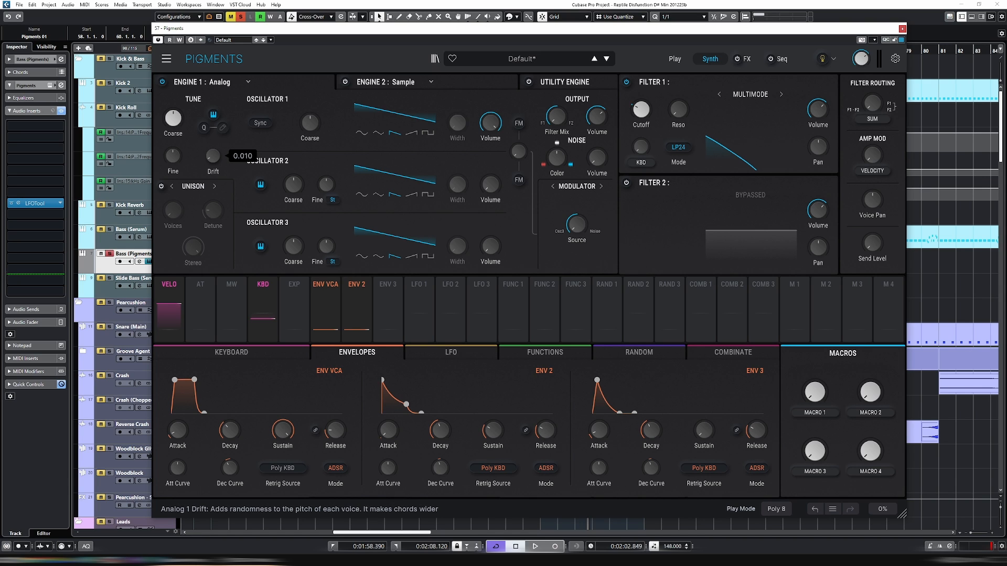
{"action": "double_click", "coordinate": [213, 156]}
{"action": "key", "text": "space"}
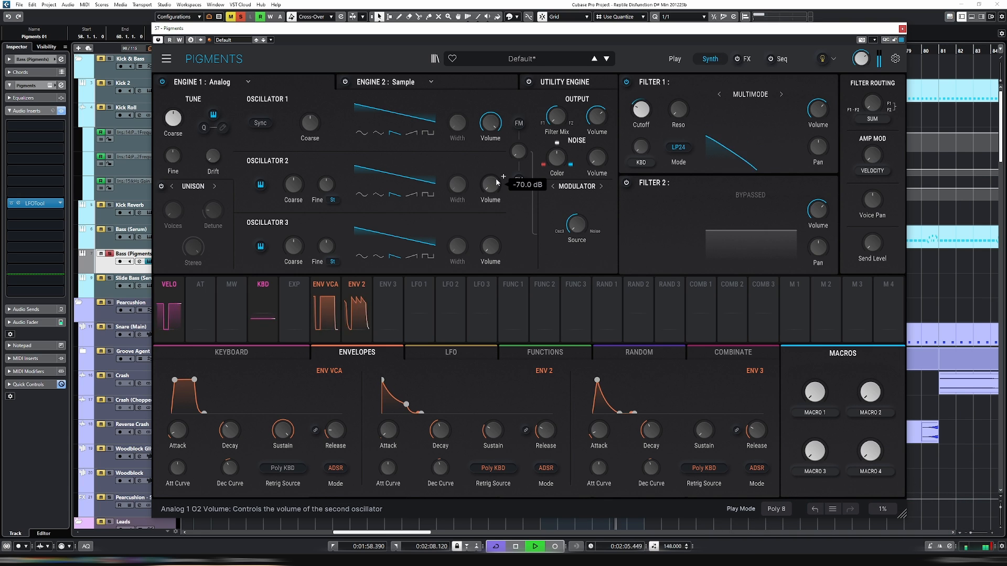
{"action": "key", "text": "space"}
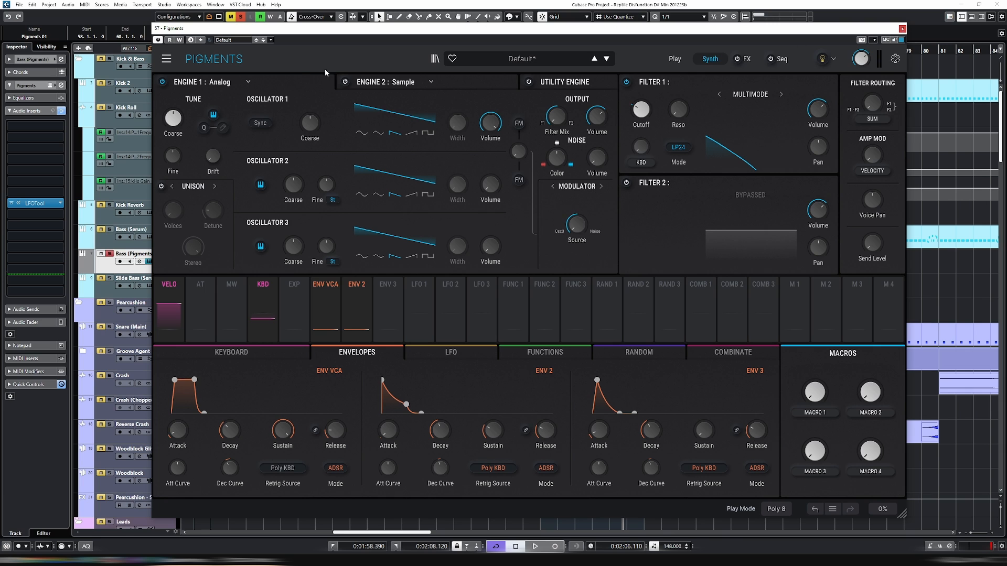
Step: Close the Pigments window, duplicate the Bass (Pigments) track and play both copies from bar 59
{"action": "left_click", "coordinate": [902, 28]}
{"action": "right_click", "coordinate": [105, 269]}
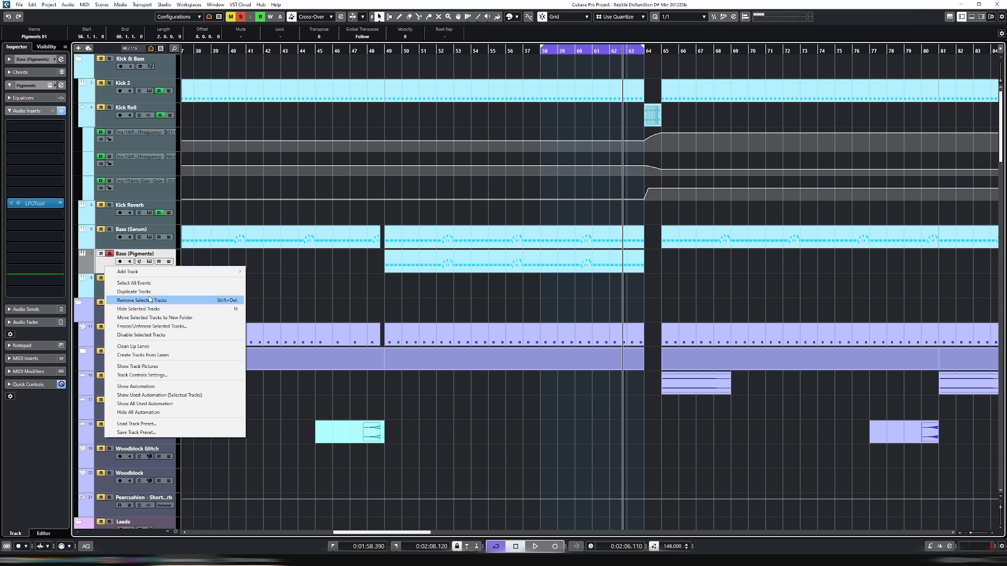
{"action": "left_click", "coordinate": [152, 292]}
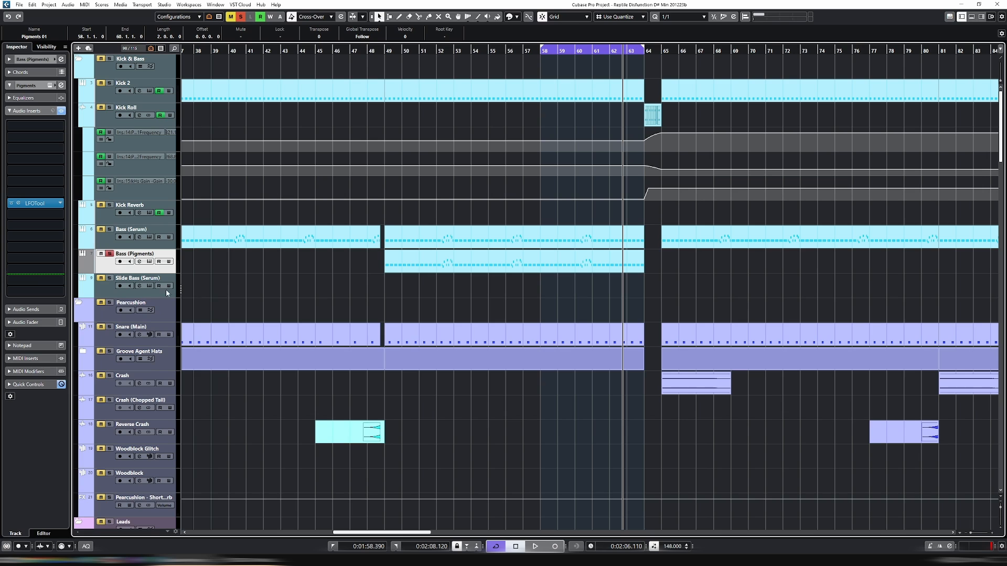
{"action": "left_click", "coordinate": [554, 50]}
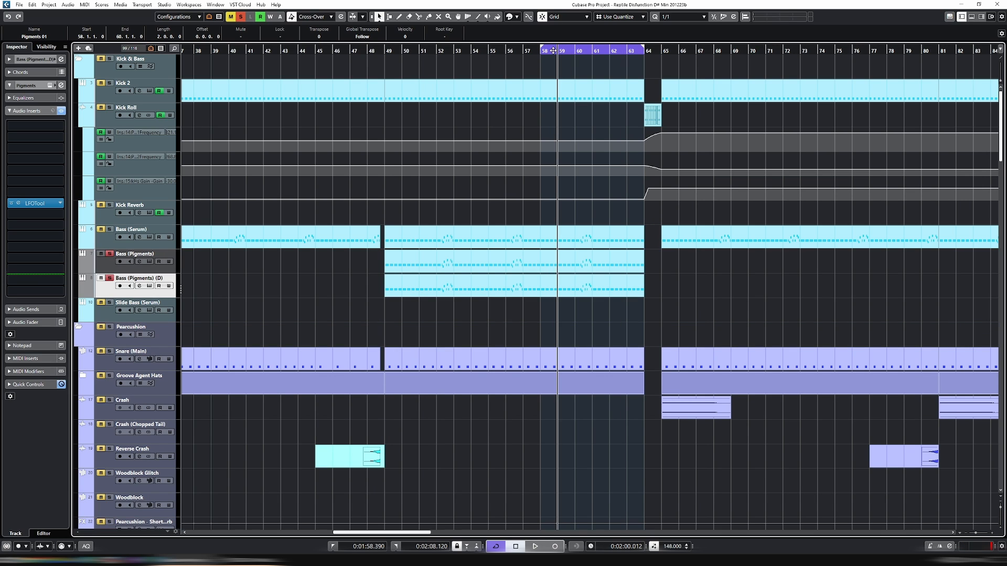
{"action": "key", "text": "space"}
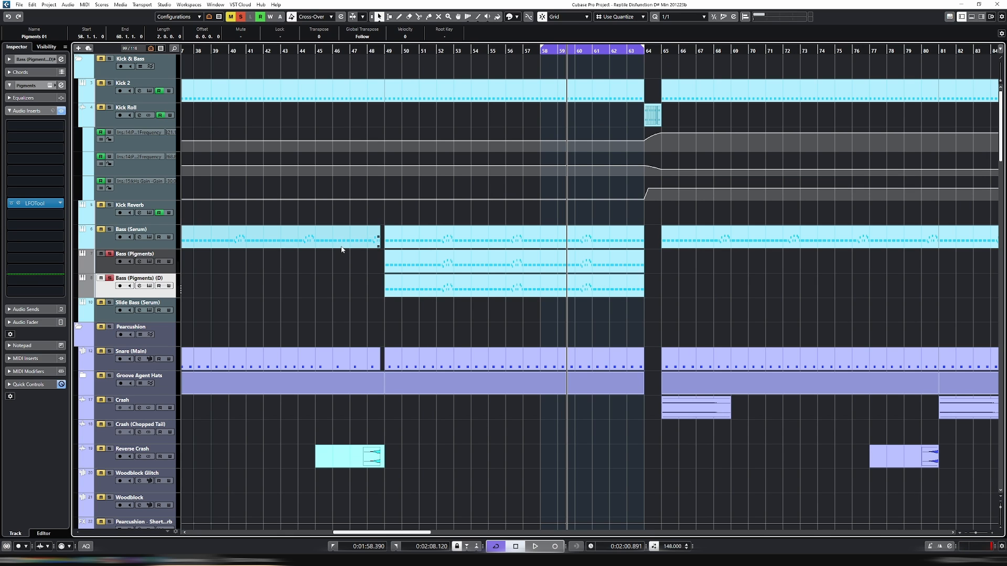
Step: Invert the phase of the duplicated Bass (Pigments) (D) channel and play the loop from bar 59 against the original
{"action": "key", "text": "e"}
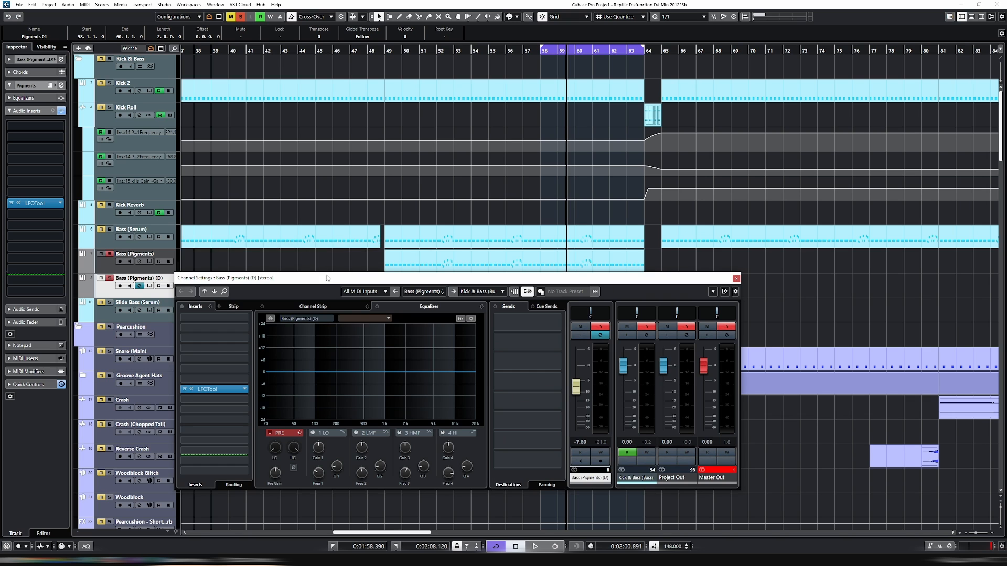
{"action": "left_click_drag", "start_coordinate": [336, 279], "coordinate": [406, 180]}
{"action": "left_click", "coordinate": [365, 370]}
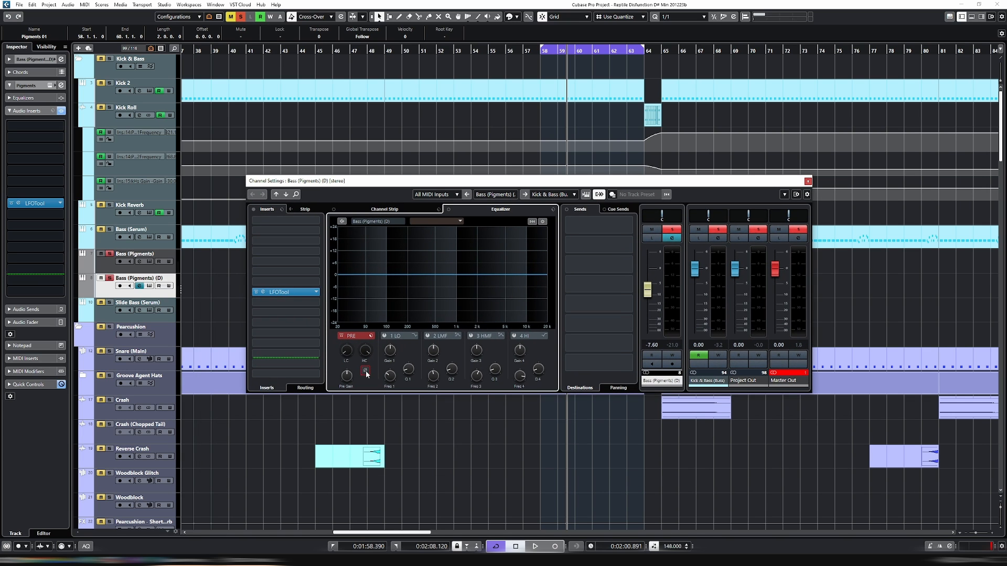
{"action": "left_click", "coordinate": [807, 181]}
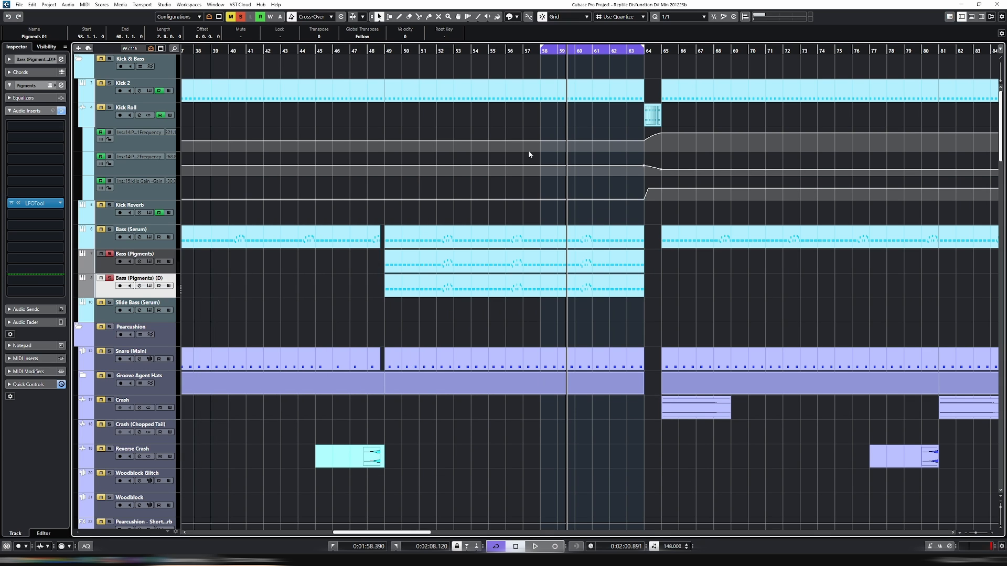
{"action": "left_click", "coordinate": [548, 51]}
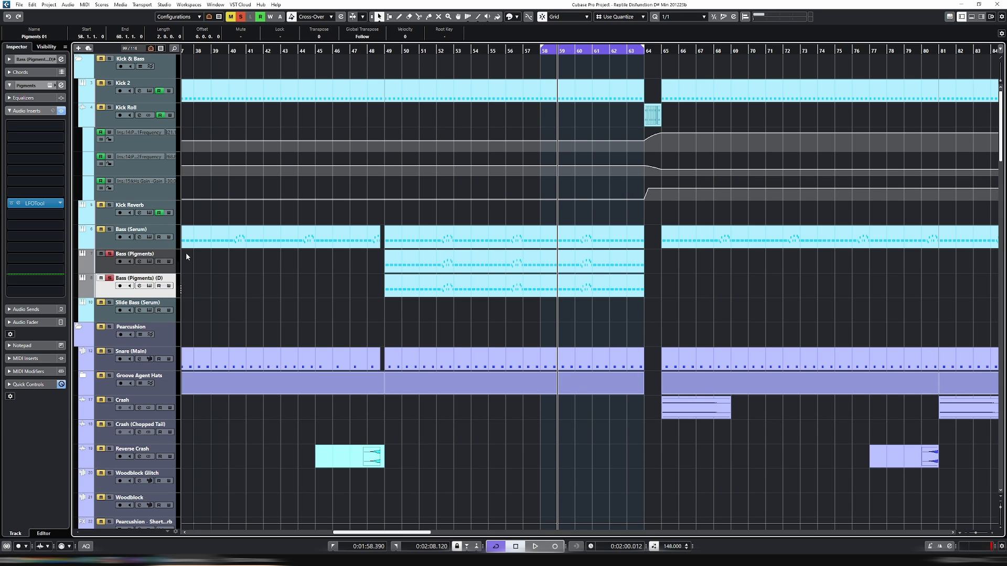
{"action": "key", "text": "space"}
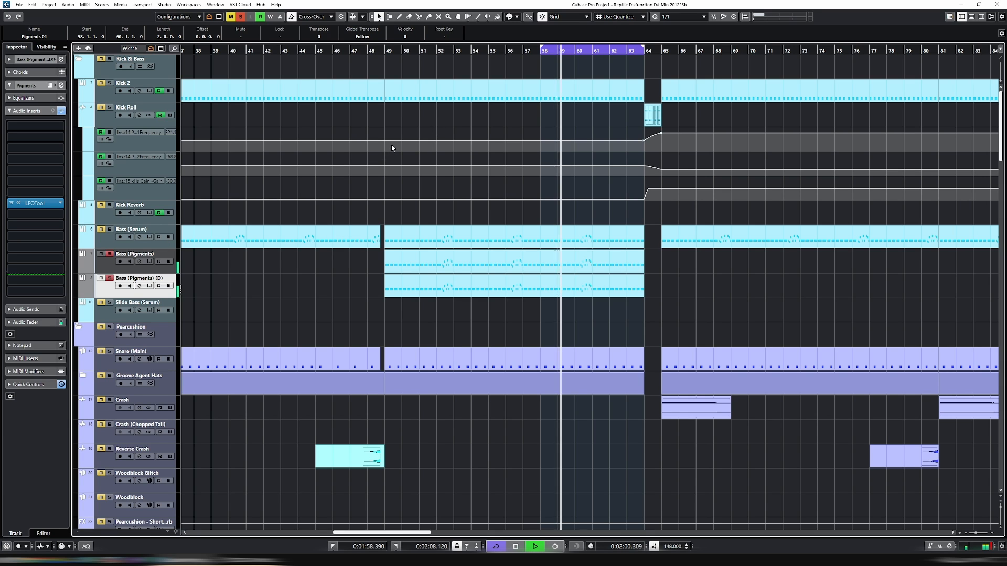
{"action": "key", "text": "space"}
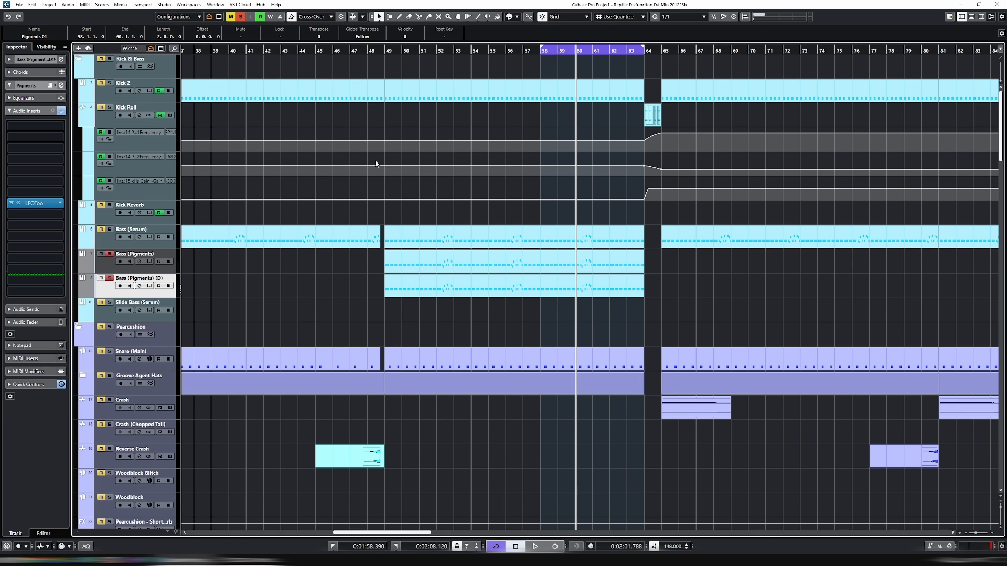
Step: Set Engine 1 Drift to 0.00 in the duplicate track's Pigments during playback, stop playback and close the instrument window
{"action": "key", "text": "e"}
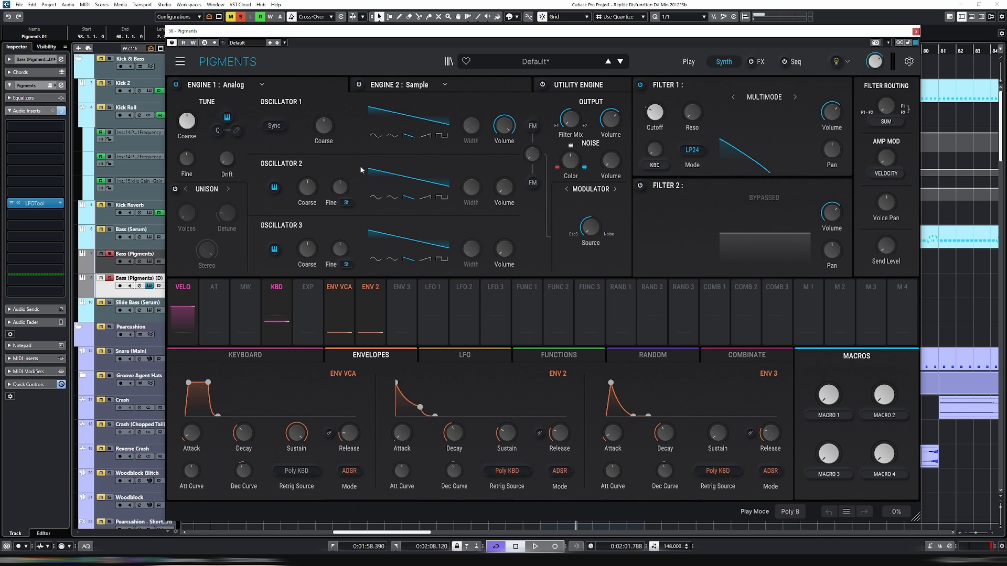
{"action": "key", "text": "space"}
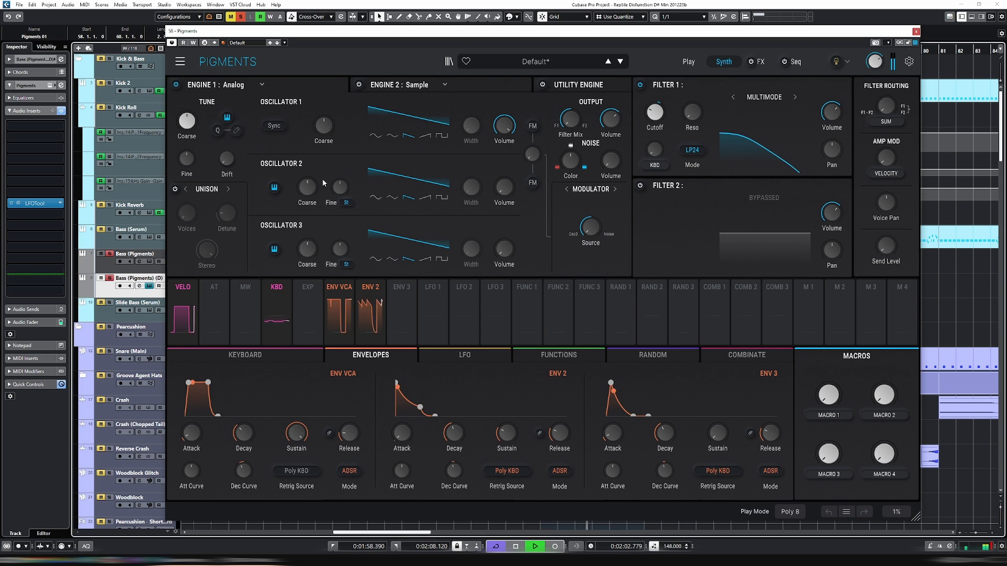
{"action": "mouse_move", "coordinate": [226, 158]}
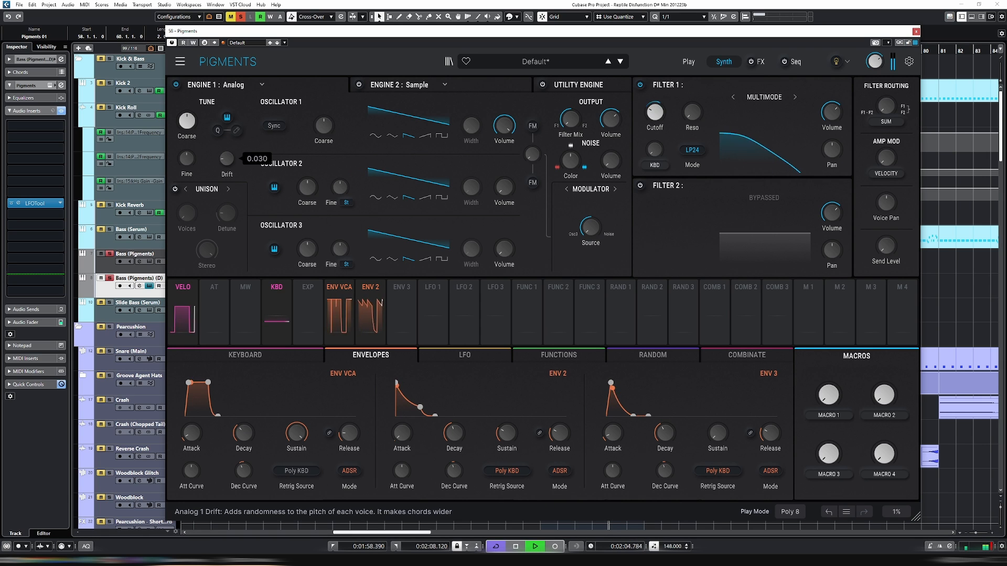
{"action": "mouse_move", "coordinate": [226, 158]}
{"action": "left_mouse_down"}
{"action": "mouse_move", "coordinate": [227, 143]}
{"action": "mouse_move", "coordinate": [227, 169]}
{"action": "left_mouse_up"}
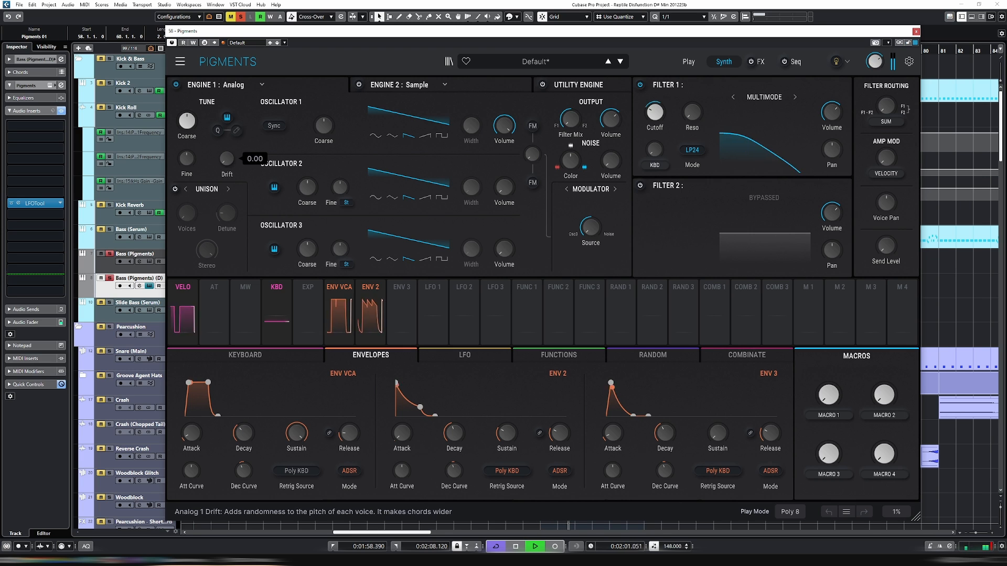
{"action": "key", "text": "space"}
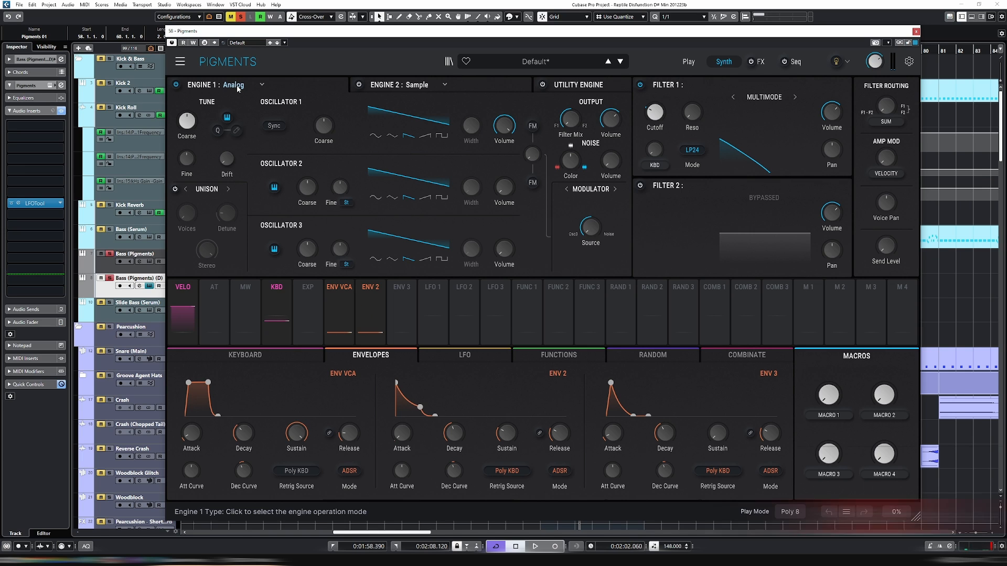
{"action": "left_click", "coordinate": [915, 32]}
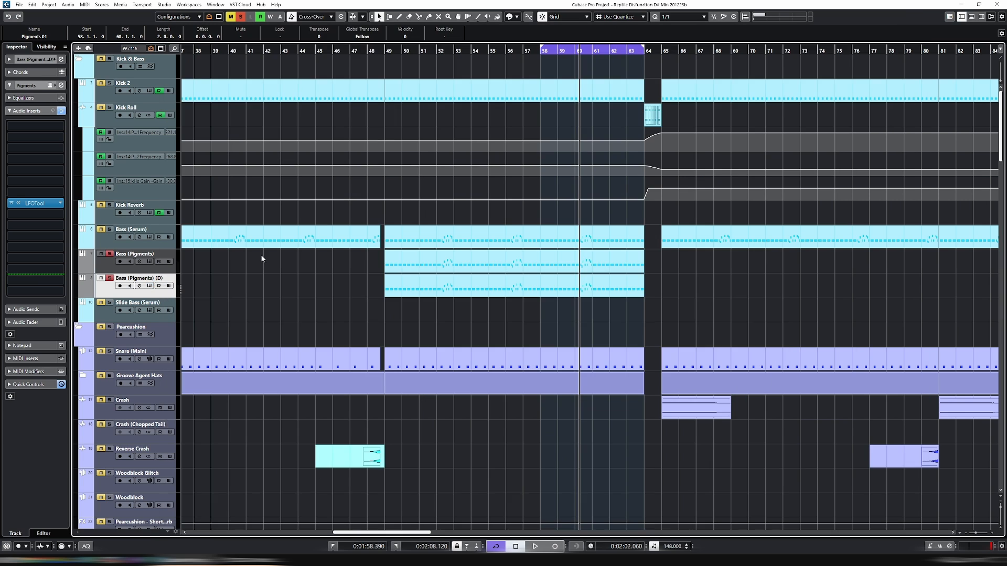
Step: Remove the duplicated Bass (Pigments) (D) track from the project
{"action": "right_click", "coordinate": [111, 292]}
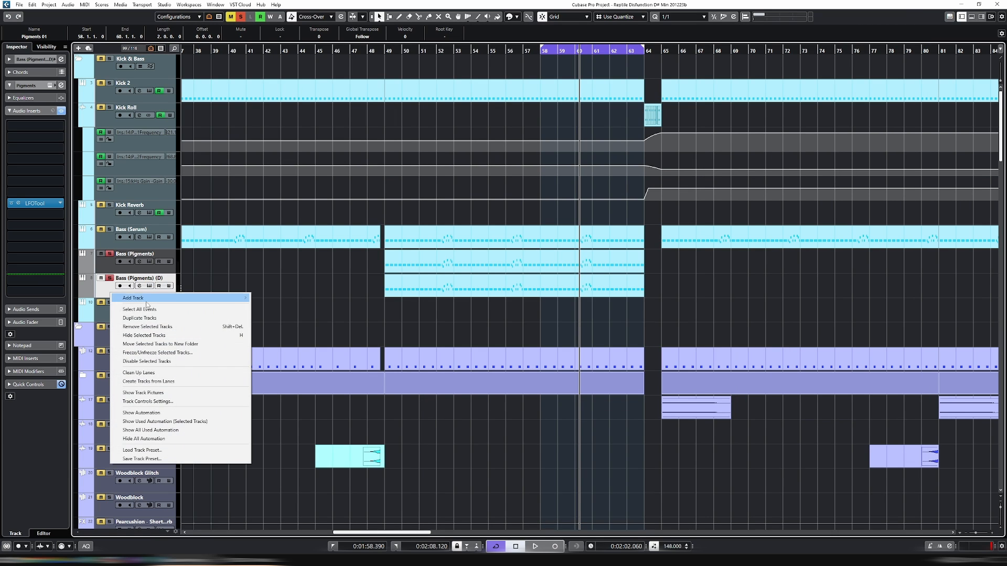
{"action": "left_click", "coordinate": [153, 328]}
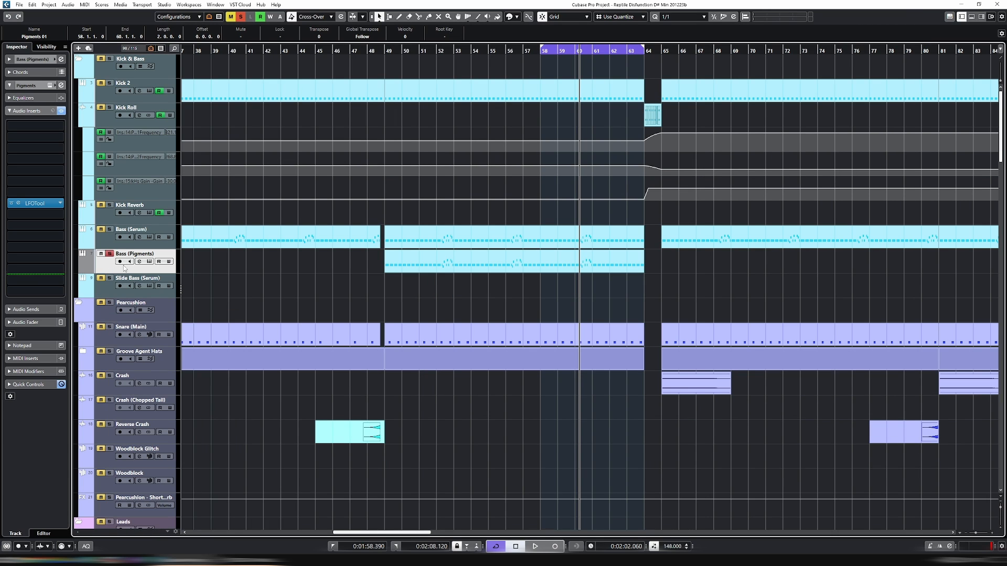
Step: Reopen Pigments on the Bass (Pigments) track, turn off Engine 1 and display the Engine 2 Sample settings
{"action": "left_click", "coordinate": [150, 261]}
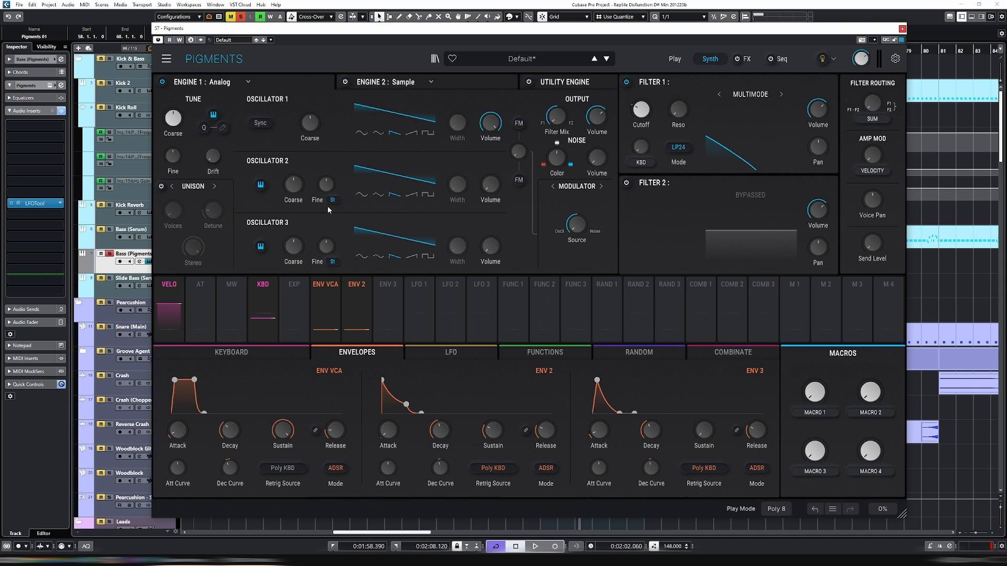
{"action": "left_click", "coordinate": [163, 81]}
{"action": "left_click", "coordinate": [454, 83]}
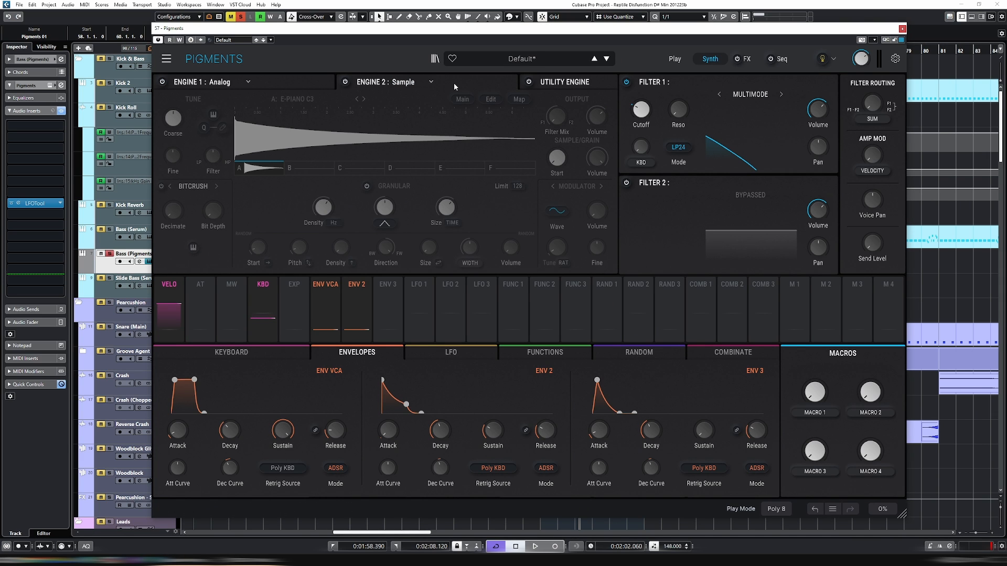
Step: Enable the Utility Engine and turn on its oscillator with the descending sawtooth waveform
{"action": "left_click", "coordinate": [552, 84]}
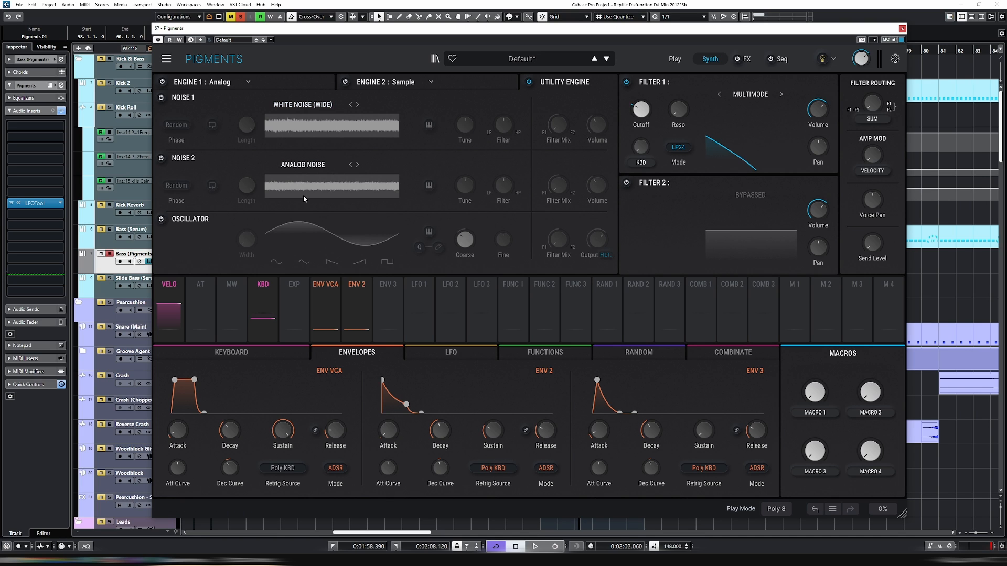
{"action": "left_click", "coordinate": [162, 219]}
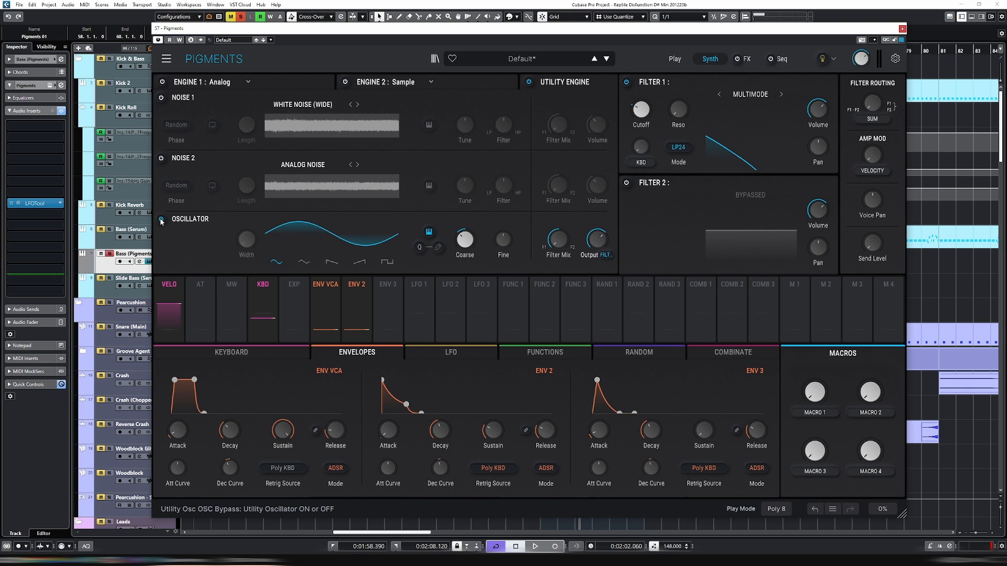
{"action": "left_click", "coordinate": [331, 262]}
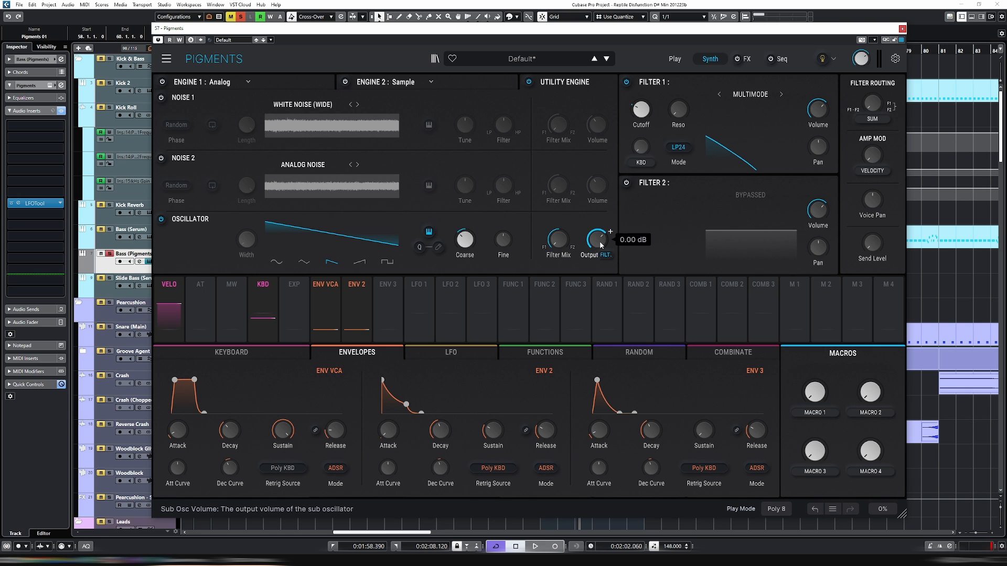
Step: Reset the Utility oscillator's Coarse tuning to neutral during loop playback, audition the loop and close Pigments
{"action": "key", "text": "space"}
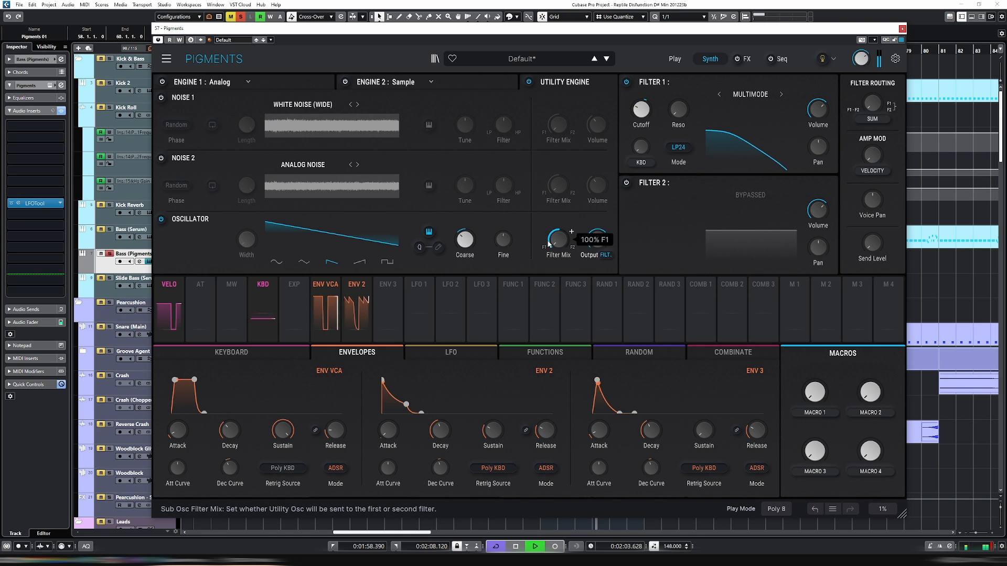
{"action": "left_click_drag", "start_coordinate": [469, 247], "coordinate": [469, 228]}
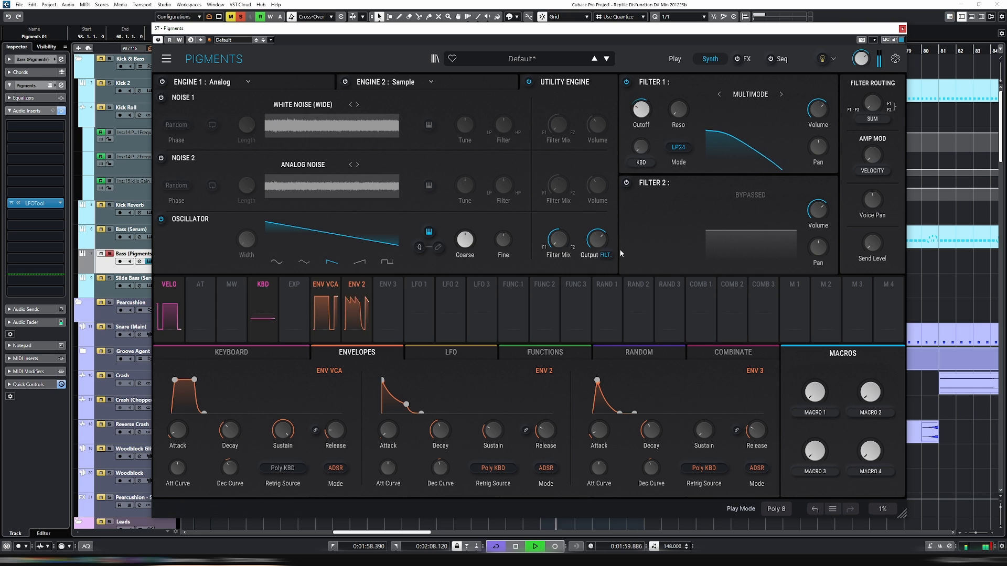
{"action": "key", "text": "space"}
{"action": "key", "text": "space"}
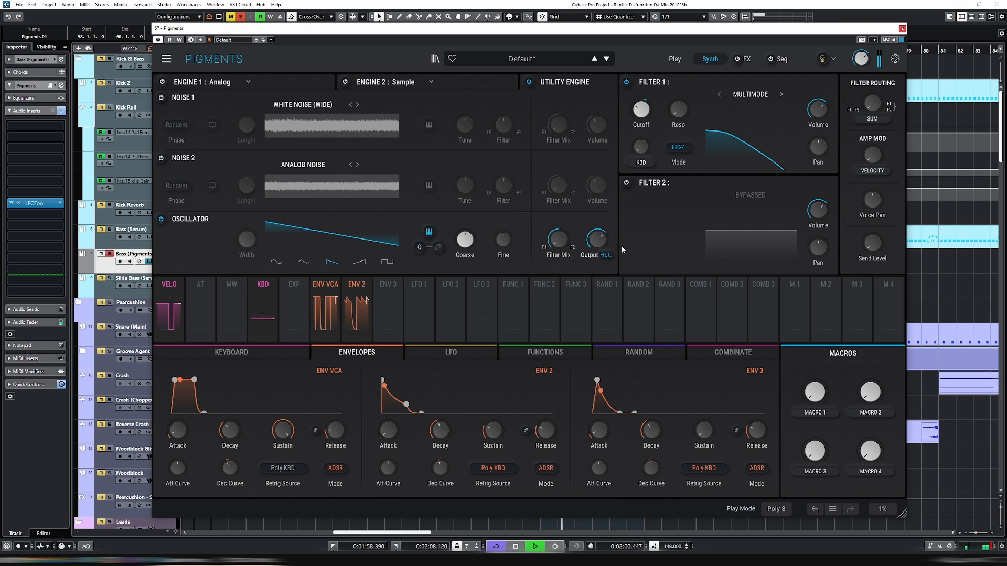
{"action": "key", "text": "space"}
{"action": "left_click", "coordinate": [902, 29]}
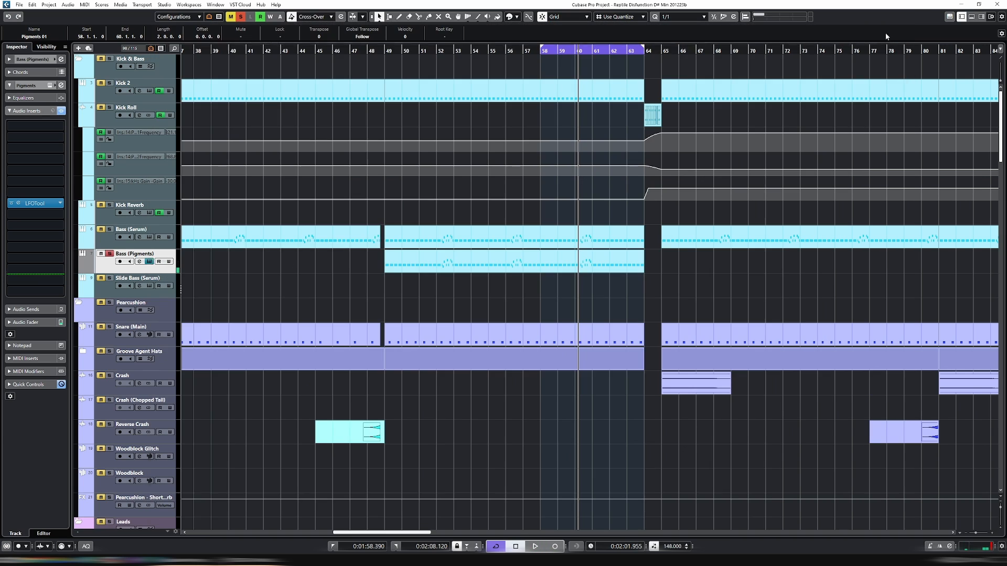
Step: Duplicate the Bass (Pigments) track and invert the phase of the duplicate's channel
{"action": "right_click", "coordinate": [100, 265]}
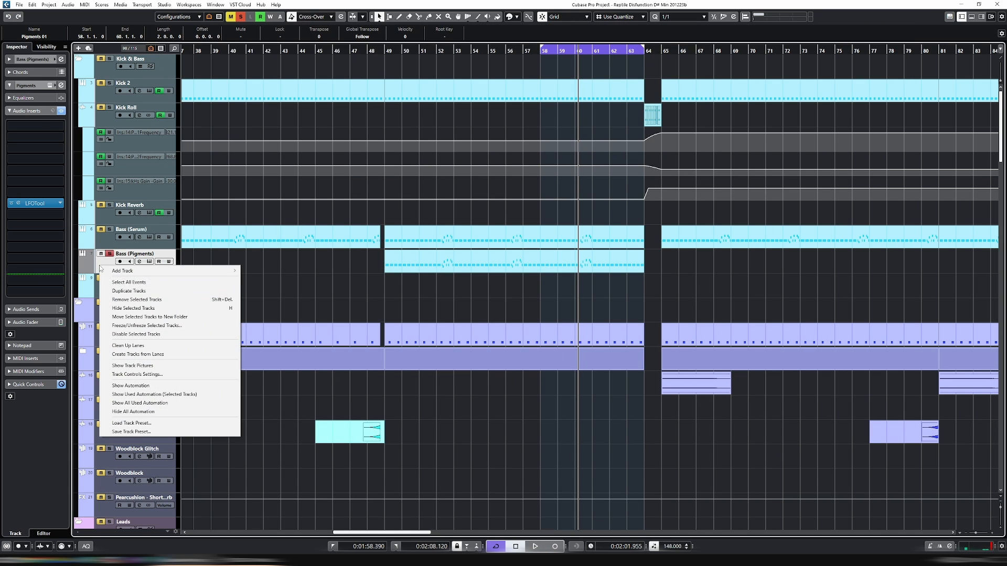
{"action": "left_click", "coordinate": [139, 292]}
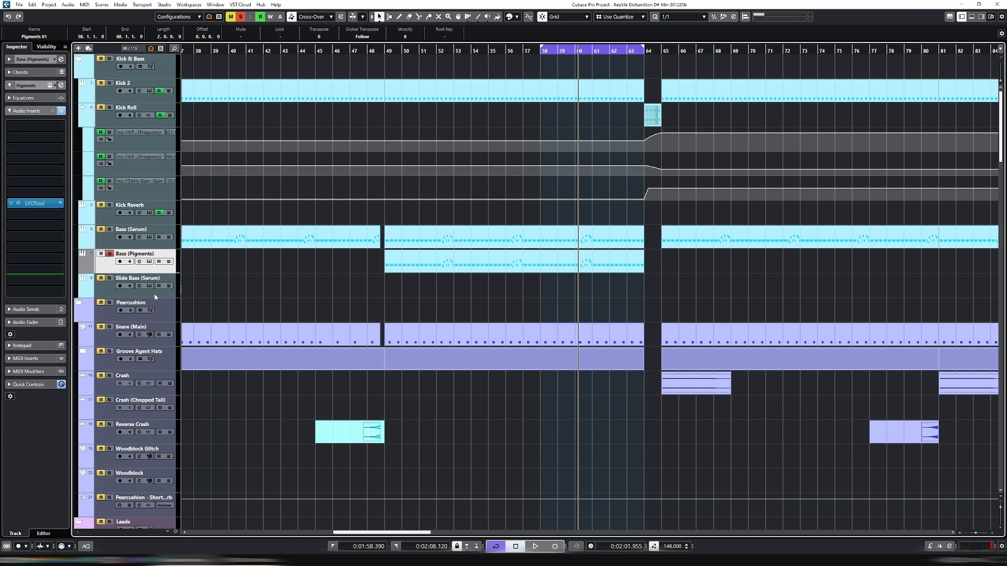
{"action": "key", "text": "e"}
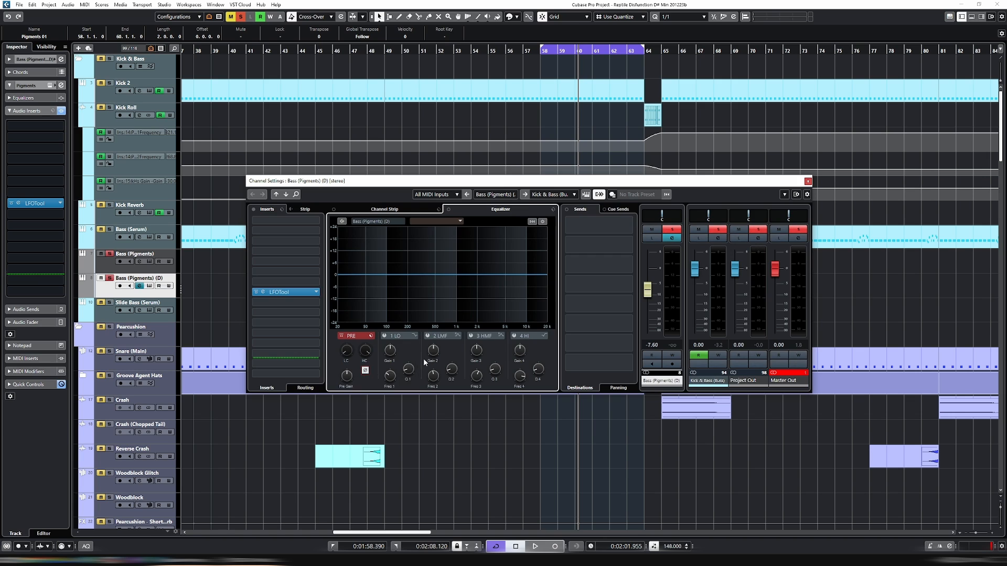
{"action": "key", "text": "e"}
Step: Play the loop from bar 58 to compare the Utility Engine bass with its phase-inverted duplicate
{"action": "left_click", "coordinate": [542, 50]}
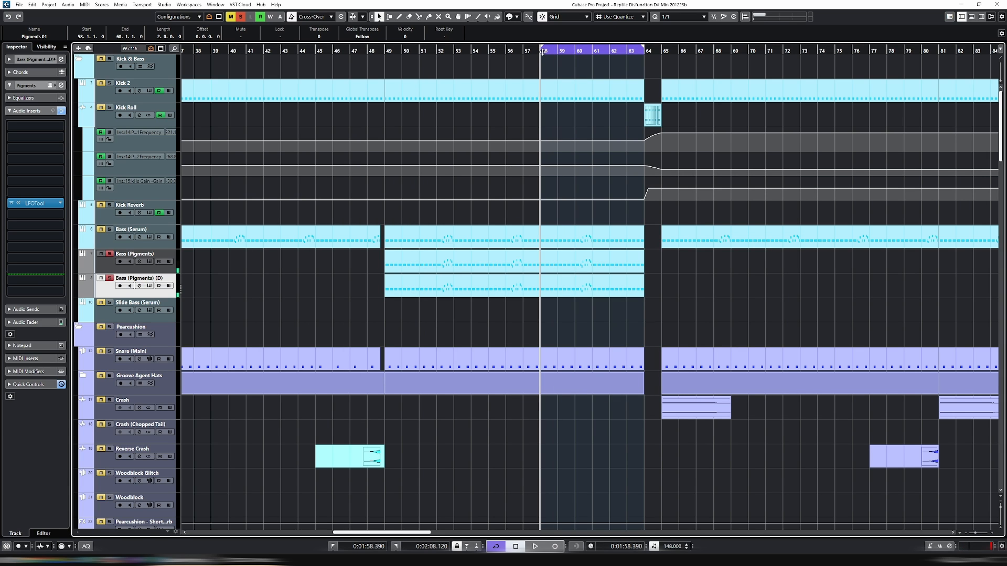
{"action": "key", "text": "space"}
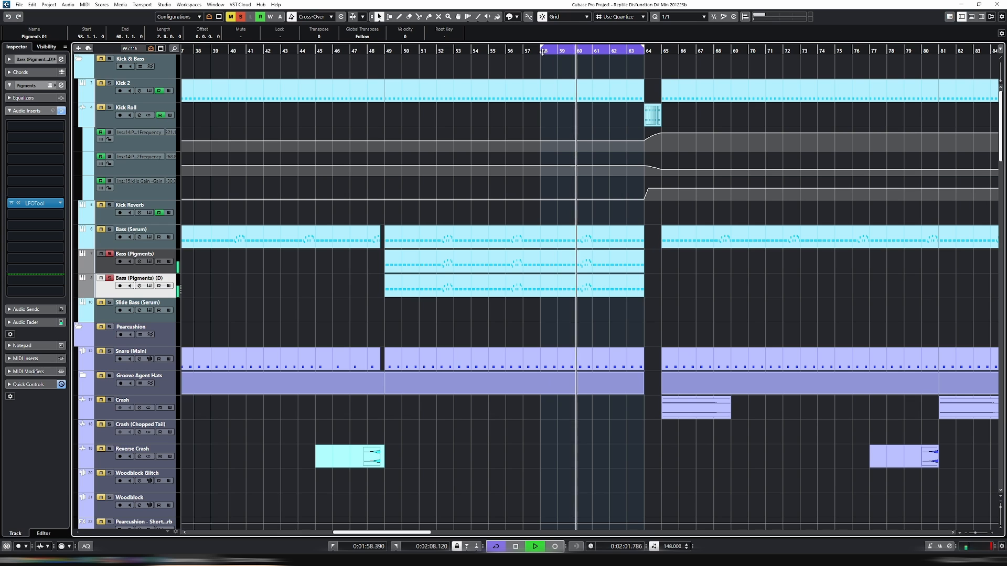
{"action": "key", "text": "space"}
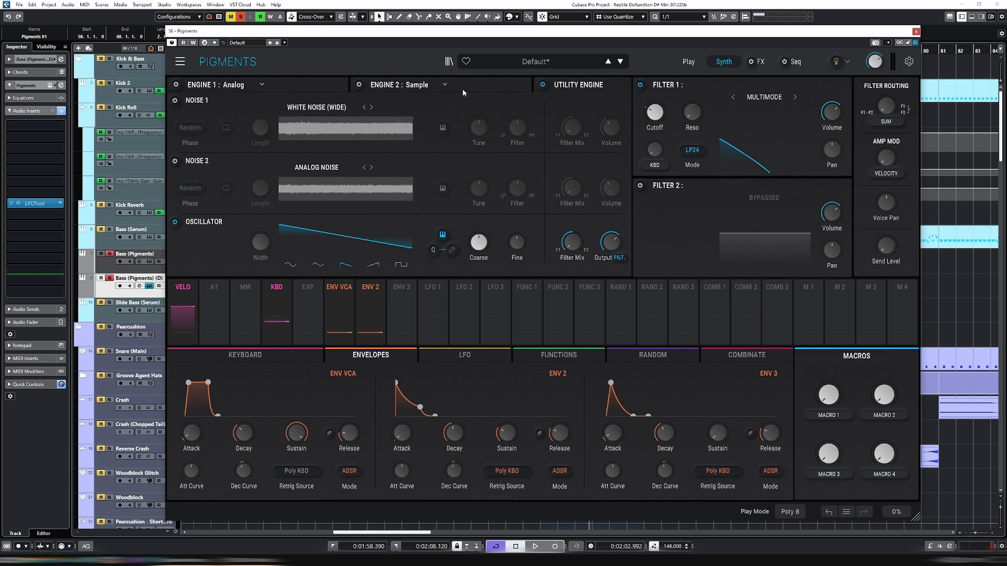
Step: Turn off the Utility Engine in the duplicate's Pigments and remove the Bass (Pigments) (D) track
{"action": "left_click", "coordinate": [543, 86]}
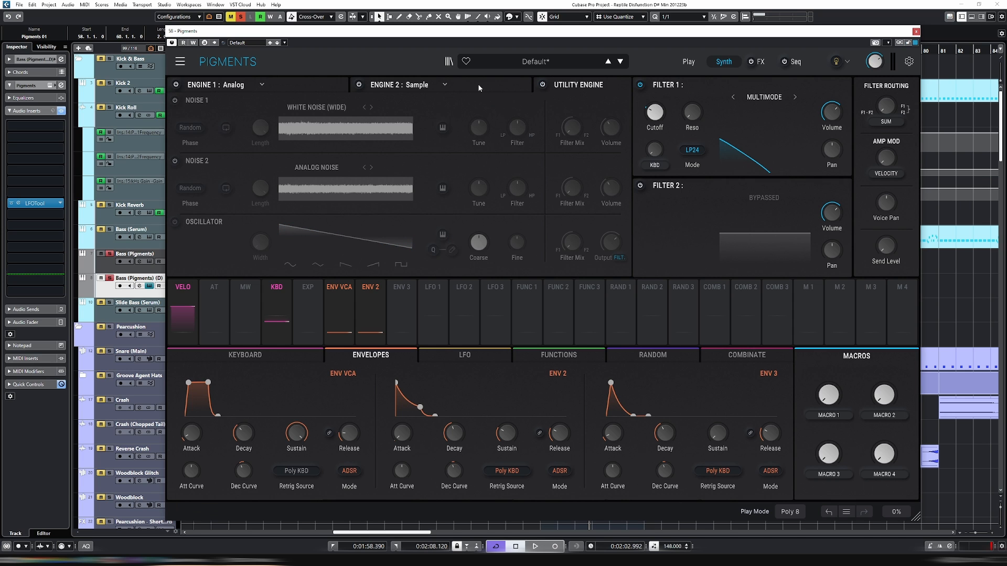
{"action": "left_click", "coordinate": [480, 88]}
{"action": "key", "text": "ctrl+w"}
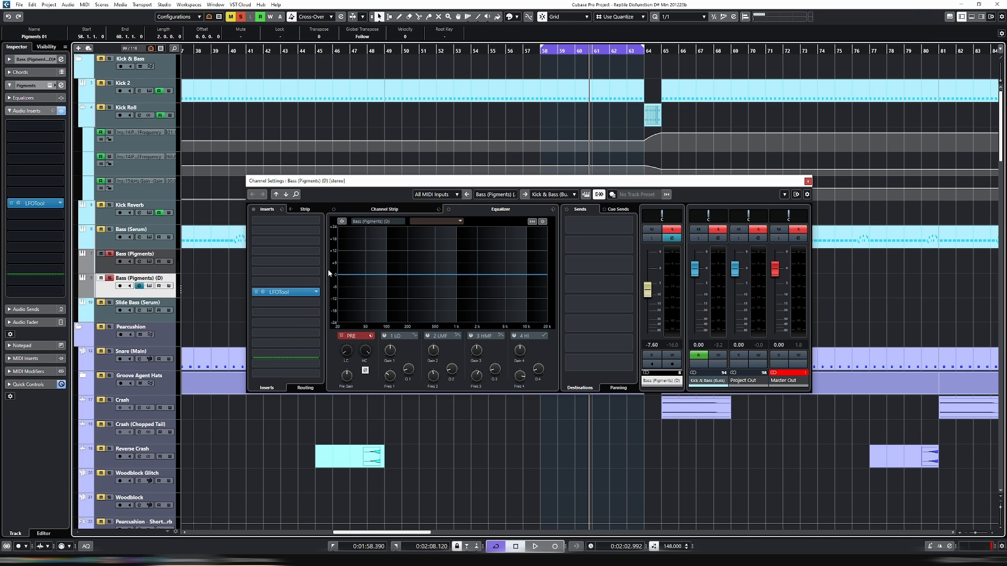
{"action": "key", "text": "ctrl+w"}
{"action": "right_click", "coordinate": [108, 292]}
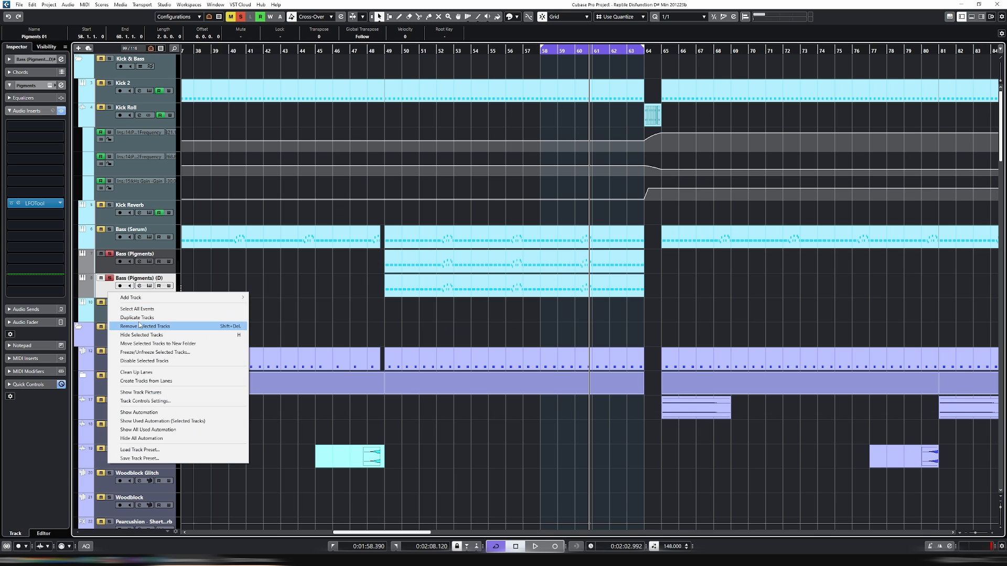
{"action": "left_click", "coordinate": [144, 325]}
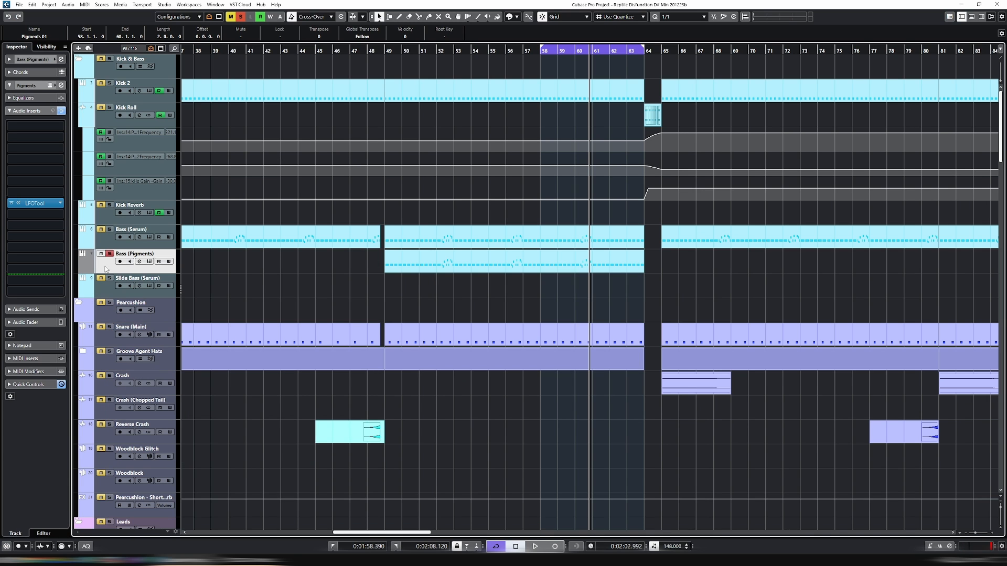
Step: Turn off the Utility Engine in the Bass (Pigments) track's Pigments and switch Engine 2 to Wavetable
{"action": "left_click", "coordinate": [149, 261]}
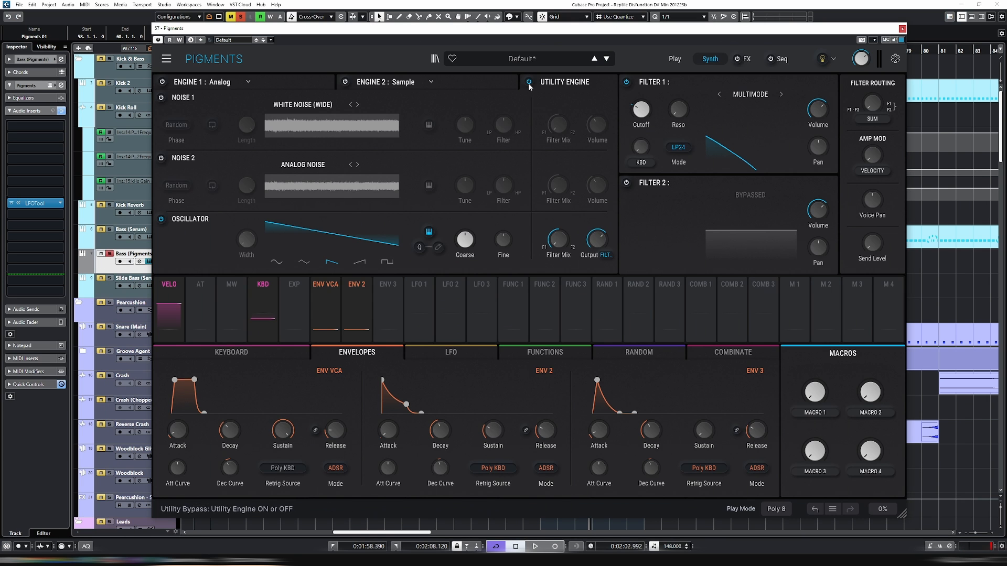
{"action": "left_click", "coordinate": [476, 80]}
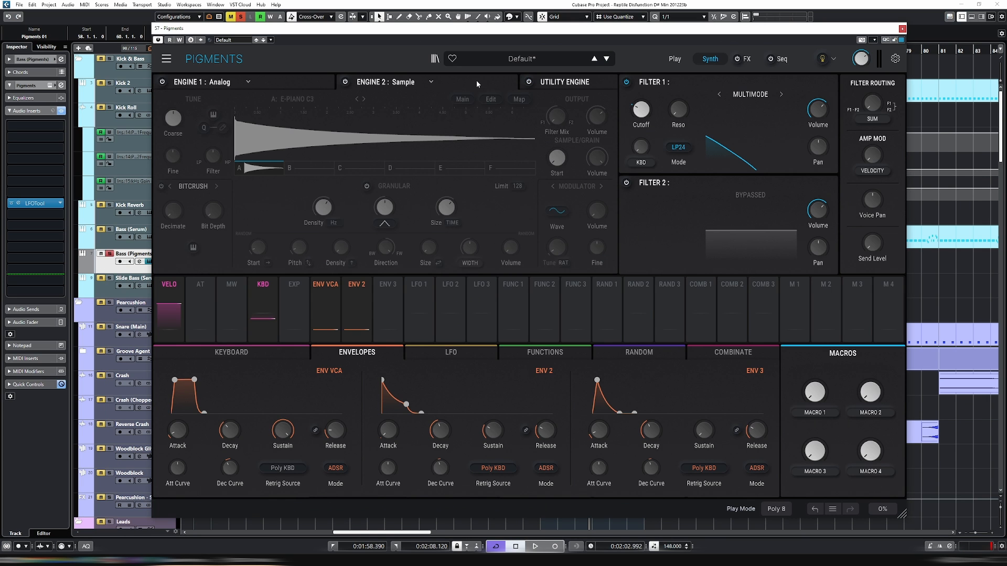
{"action": "left_click", "coordinate": [430, 82]}
{"action": "left_click", "coordinate": [394, 128]}
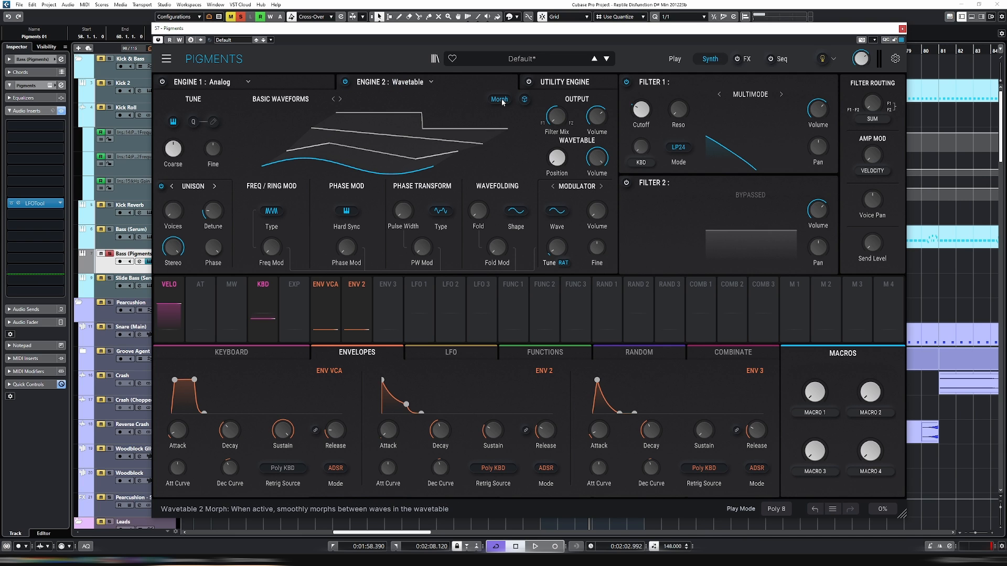
Step: Turn off Morph, set the Engine 2 wavetable Position to 0.568 for the sawtooth wave and audition the loop
{"action": "mouse_move", "coordinate": [557, 156]}
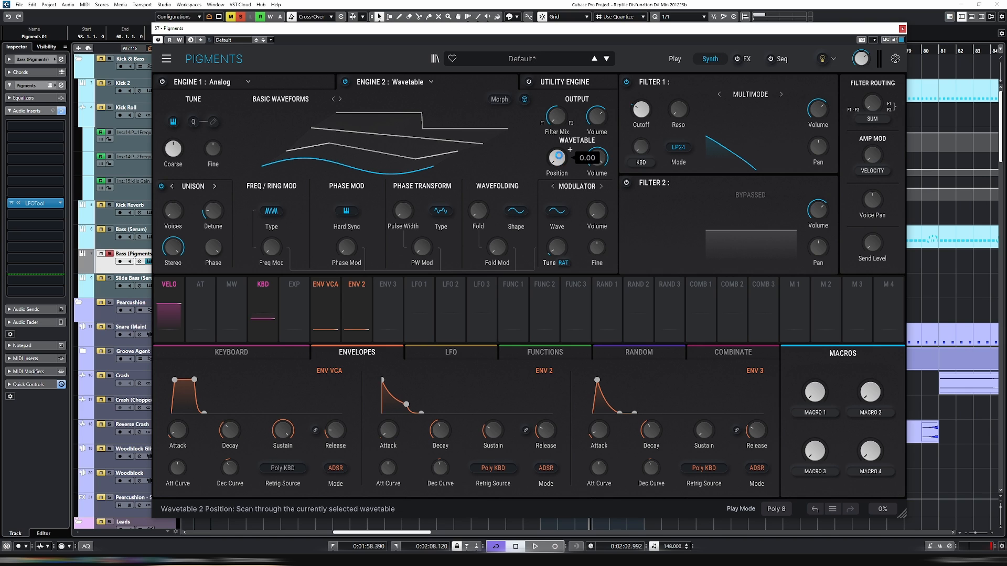
{"action": "left_click_drag", "start_coordinate": [557, 156], "coordinate": [557, 140]}
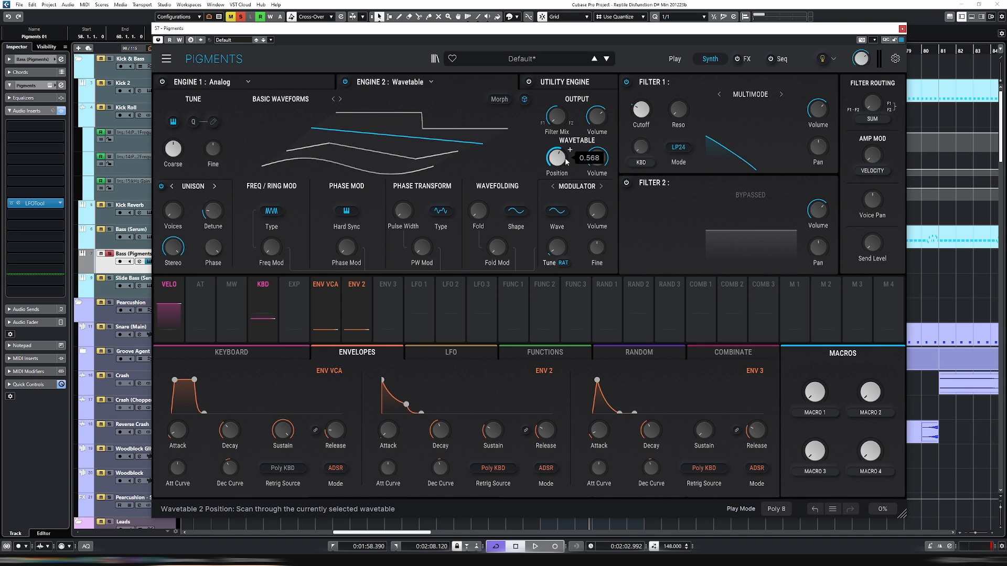
{"action": "key", "text": "space"}
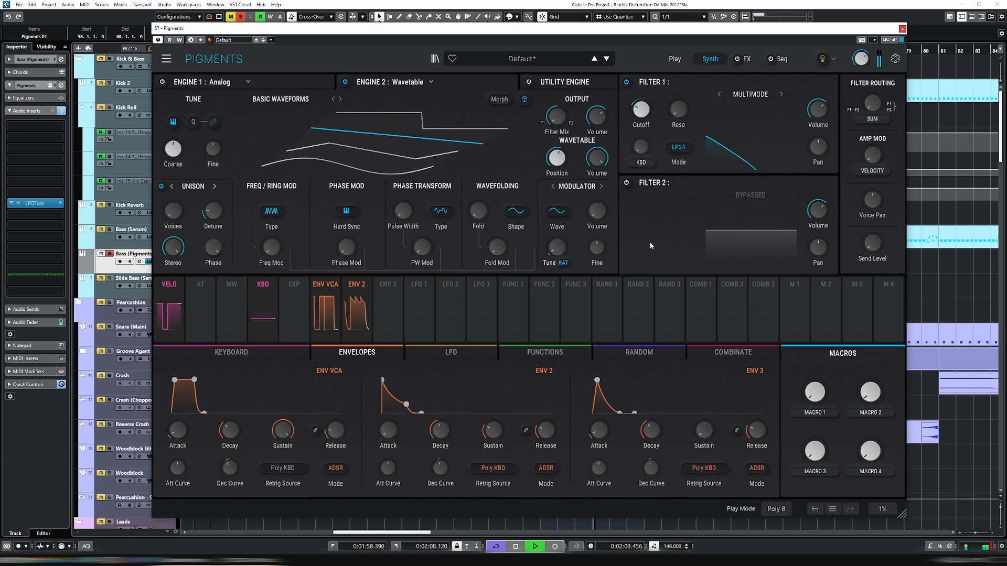
{"action": "key", "text": "space"}
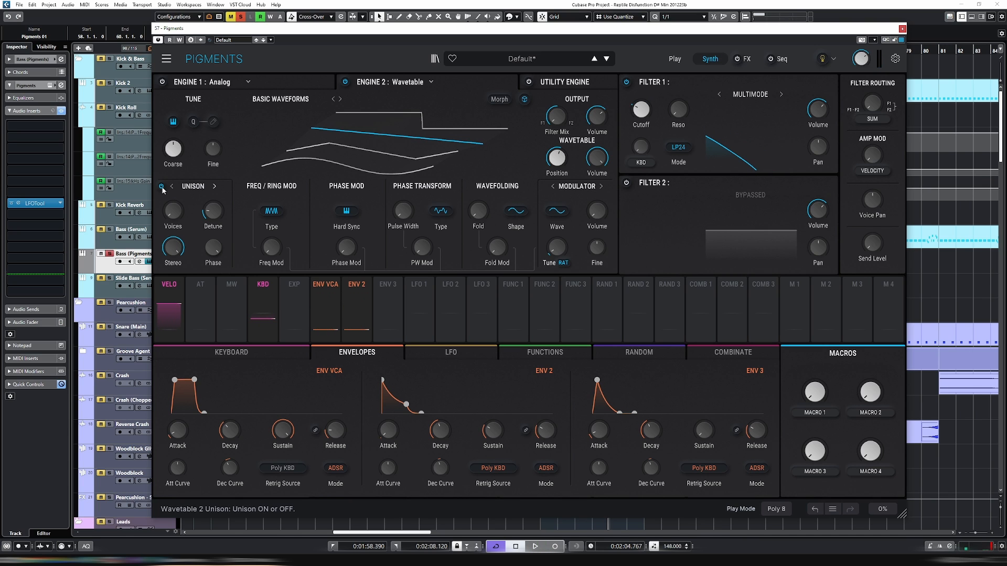
Step: Turn off Unison in Engine 2 and select Key as its Phase Sync Source
{"action": "left_click", "coordinate": [162, 186]}
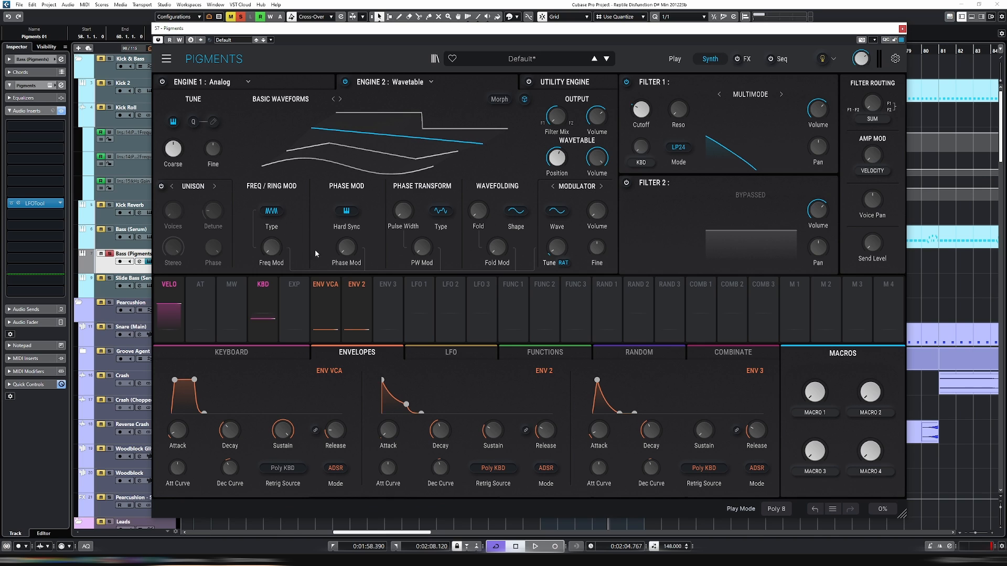
{"action": "left_click", "coordinate": [347, 211]}
{"action": "left_click", "coordinate": [366, 212]}
{"action": "mouse_move", "coordinate": [347, 253]}
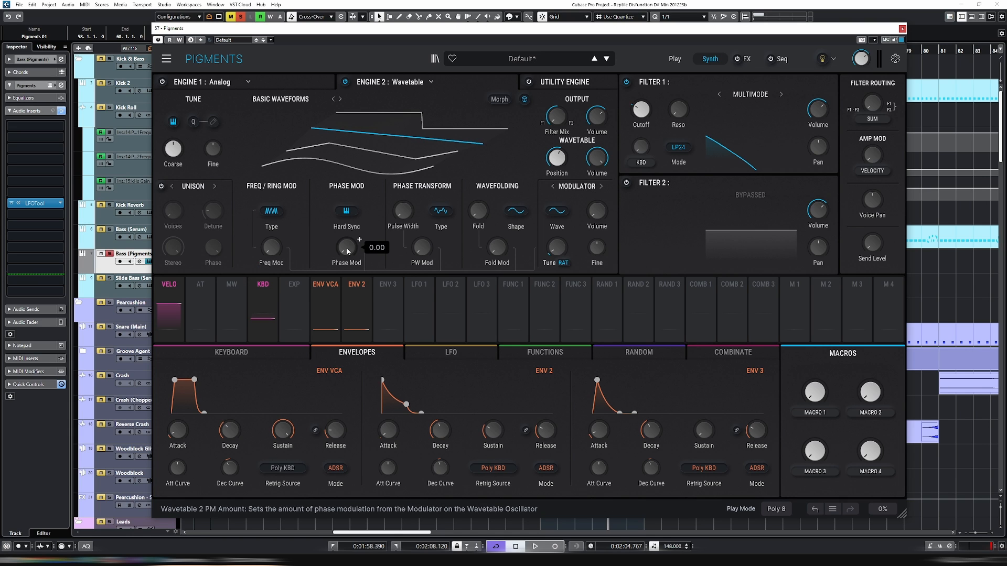
{"action": "left_click_drag", "start_coordinate": [347, 253], "coordinate": [348, 254]}
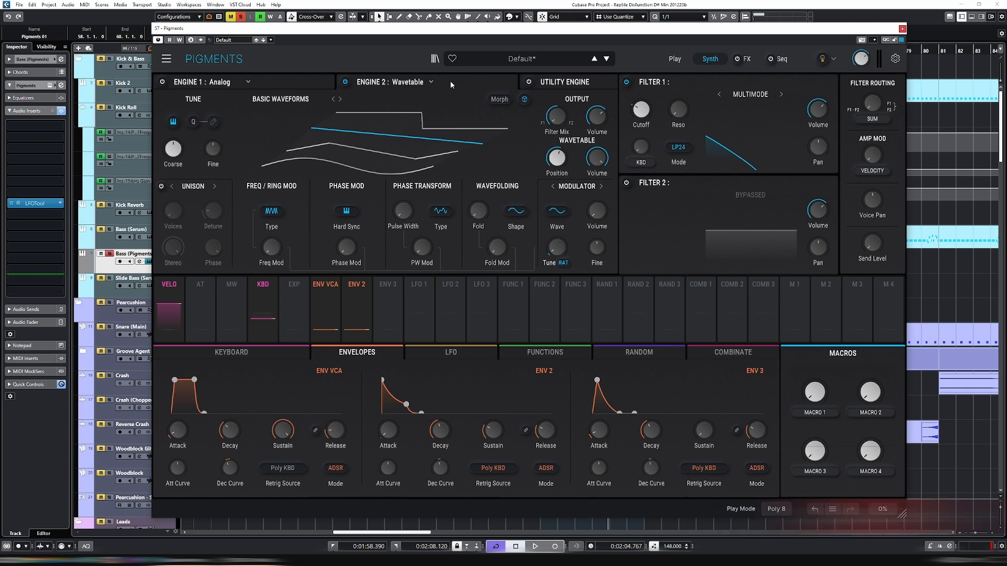
{"action": "left_click", "coordinate": [350, 212]}
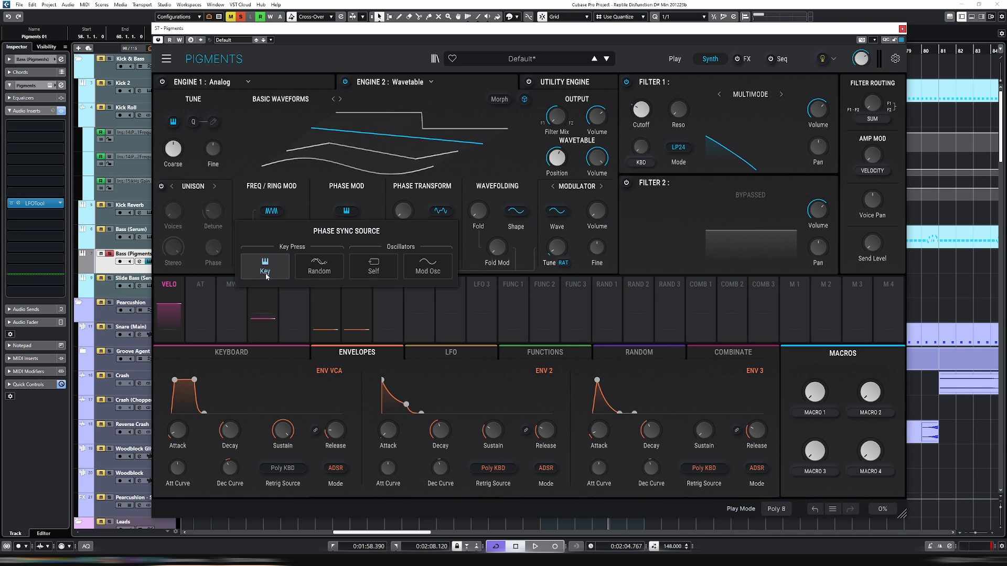
{"action": "left_click", "coordinate": [266, 276]}
{"action": "left_click", "coordinate": [357, 212]}
{"action": "left_click", "coordinate": [358, 205]}
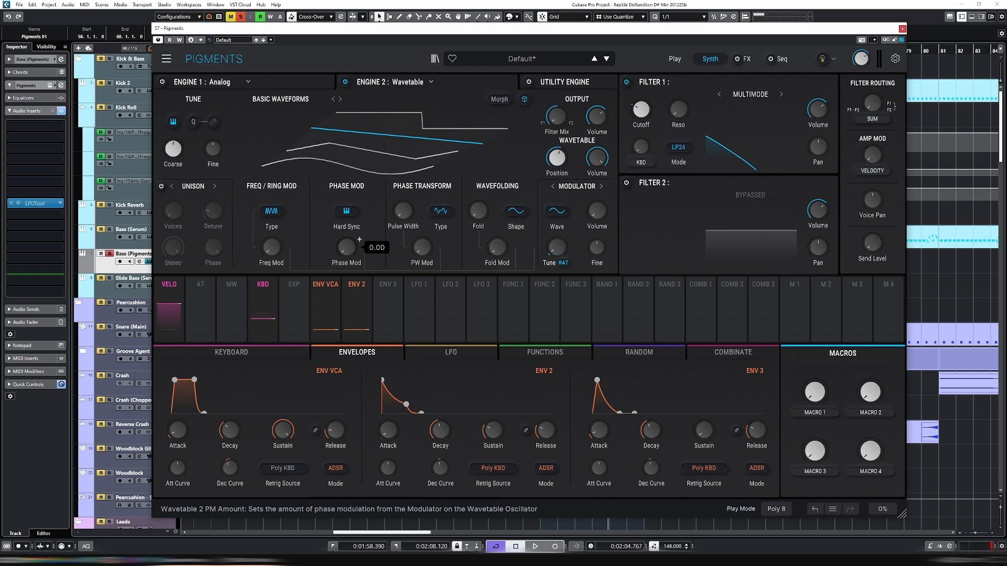
Step: Audition the loop with the Engine 2 wavetable bass and close Pigments
{"action": "key", "text": "space"}
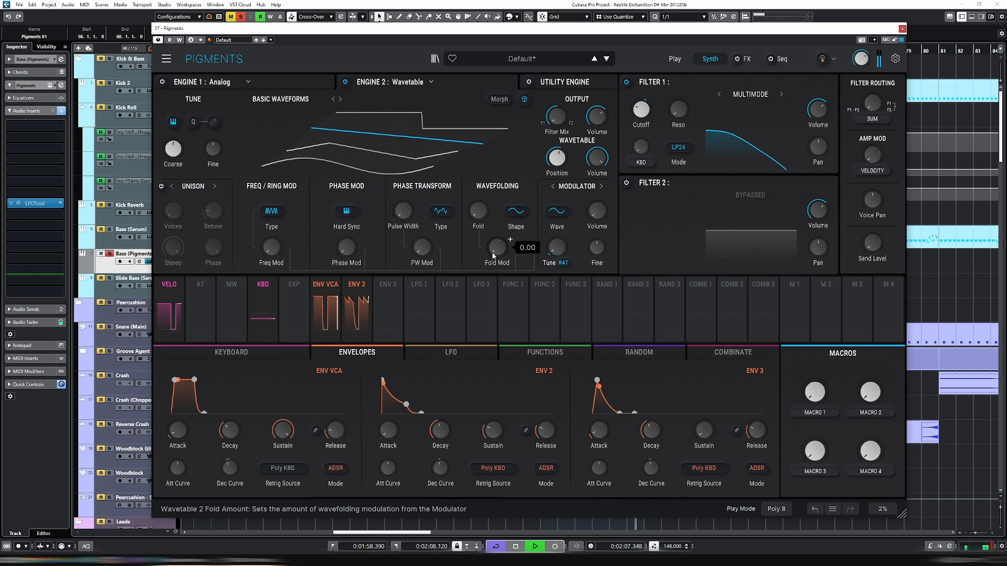
{"action": "key", "text": "space"}
{"action": "left_click", "coordinate": [901, 28]}
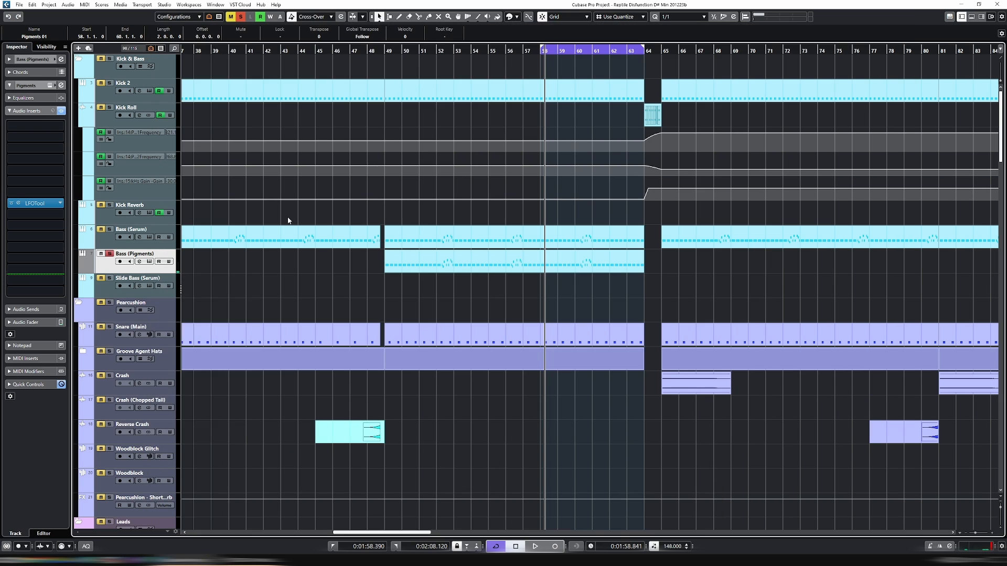
Step: Duplicate the Bass (Pigments) track with the wavetable patch and invert the phase of the copy's channel
{"action": "right_click", "coordinate": [106, 268]}
{"action": "left_click", "coordinate": [143, 293]}
{"action": "left_click", "coordinate": [139, 285]}
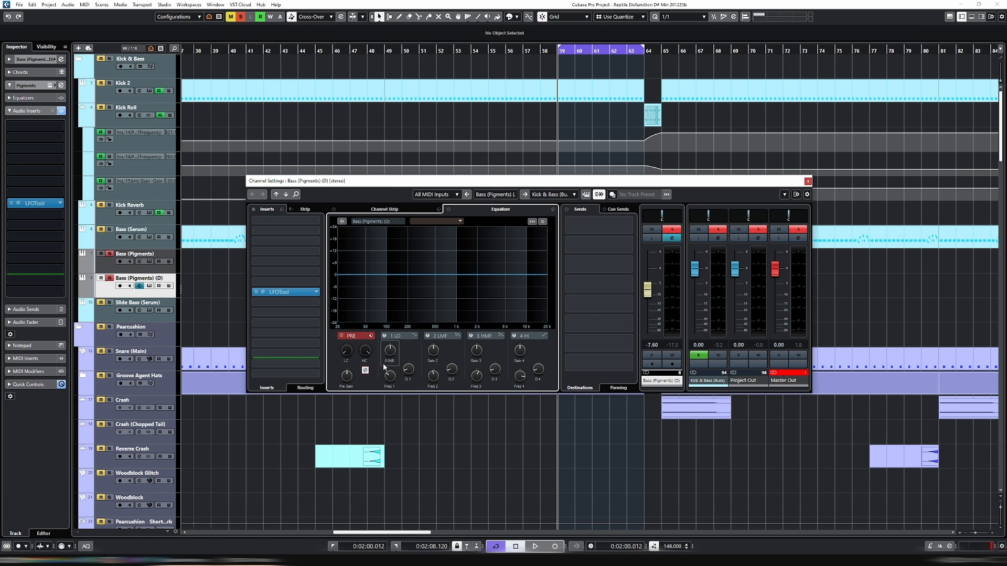
{"action": "left_click", "coordinate": [808, 181]}
Step: Play the loop from bar 59 to check phase cancellation between the wavetable bass and its inverted duplicate
{"action": "left_click", "coordinate": [577, 285]}
{"action": "left_click", "coordinate": [545, 72]}
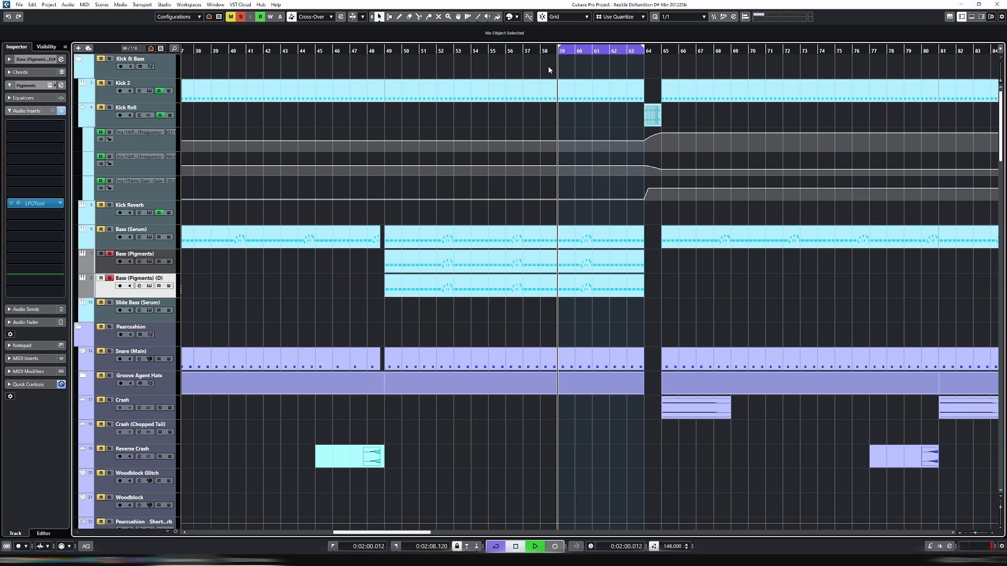
{"action": "key", "text": "space"}
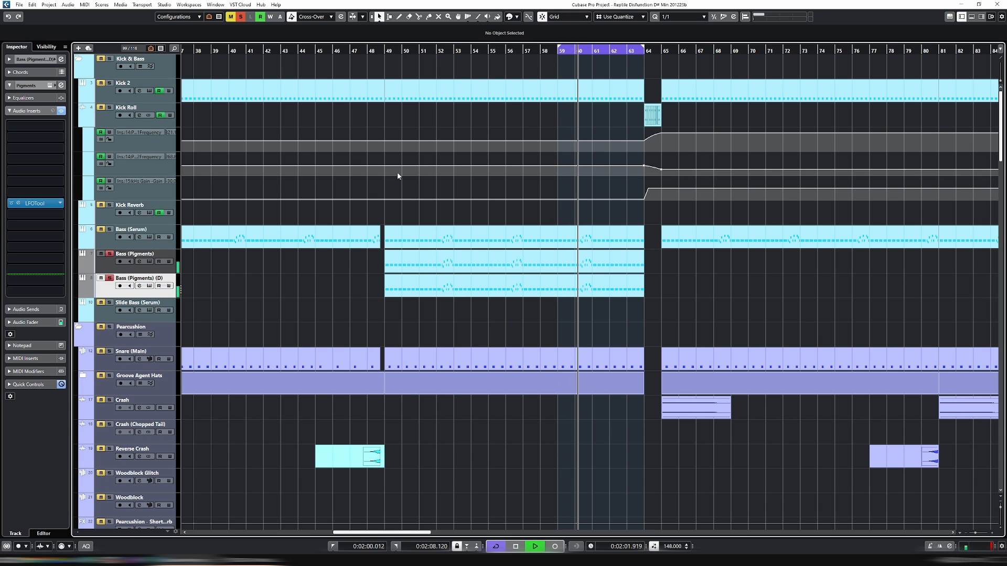
{"action": "left_click", "coordinate": [184, 270]}
{"action": "key", "text": "space"}
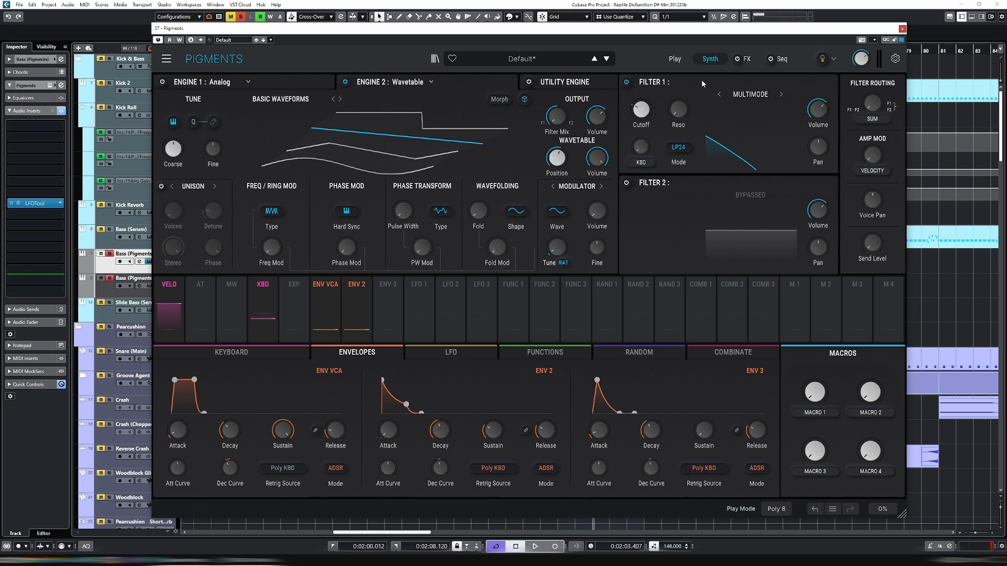
Step: Close Pigments and remove the duplicated Bass (Pigments) (D) track from the project
{"action": "left_click", "coordinate": [902, 29]}
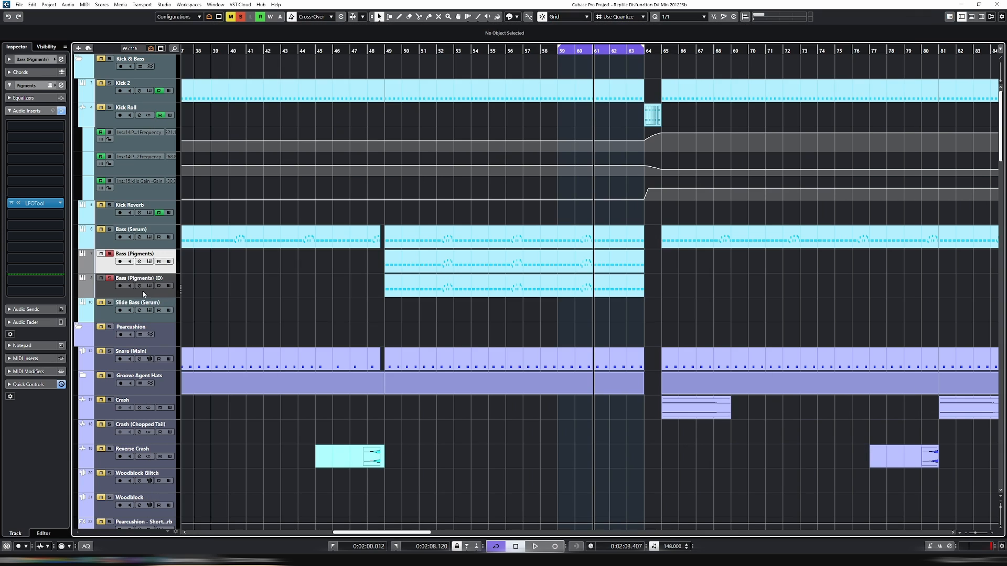
{"action": "left_click", "coordinate": [143, 292]}
{"action": "right_click", "coordinate": [145, 293]}
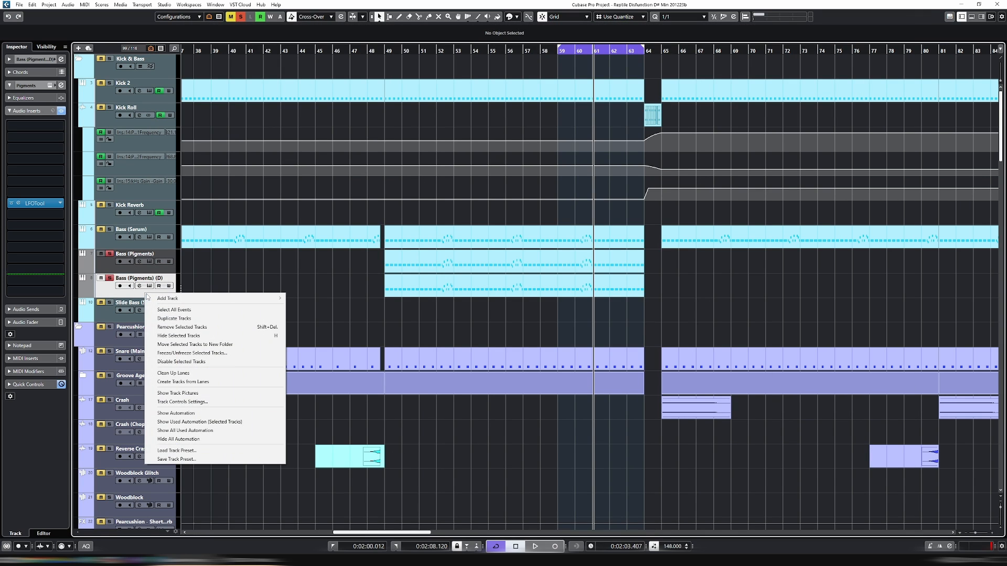
{"action": "left_click", "coordinate": [160, 326]}
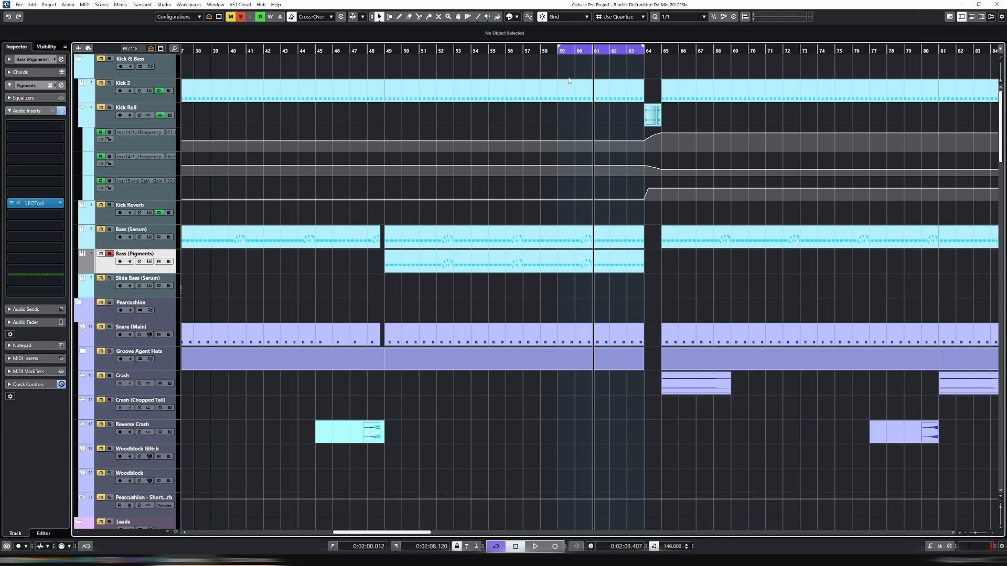
Step: Reopen Pigments on the Bass (Pigments) track and change Filter 1's type to MS-20 while the loop plays
{"action": "key", "text": "e"}
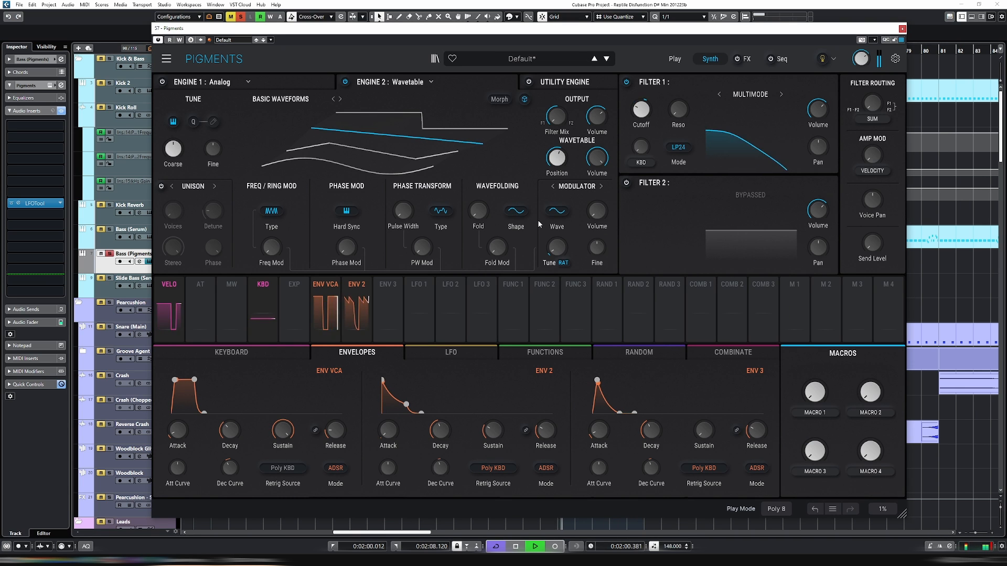
{"action": "left_click", "coordinate": [750, 94]}
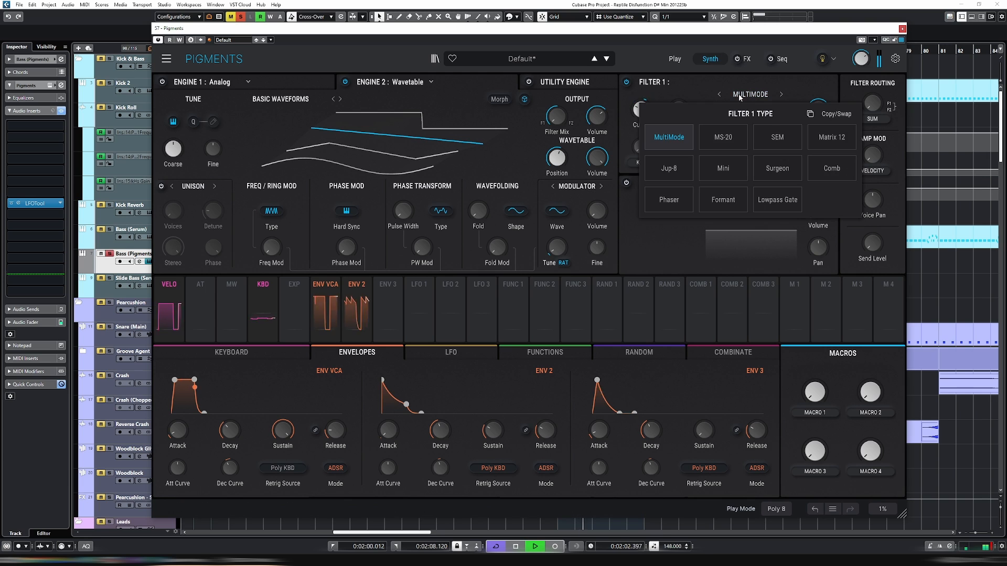
{"action": "left_click", "coordinate": [733, 143]}
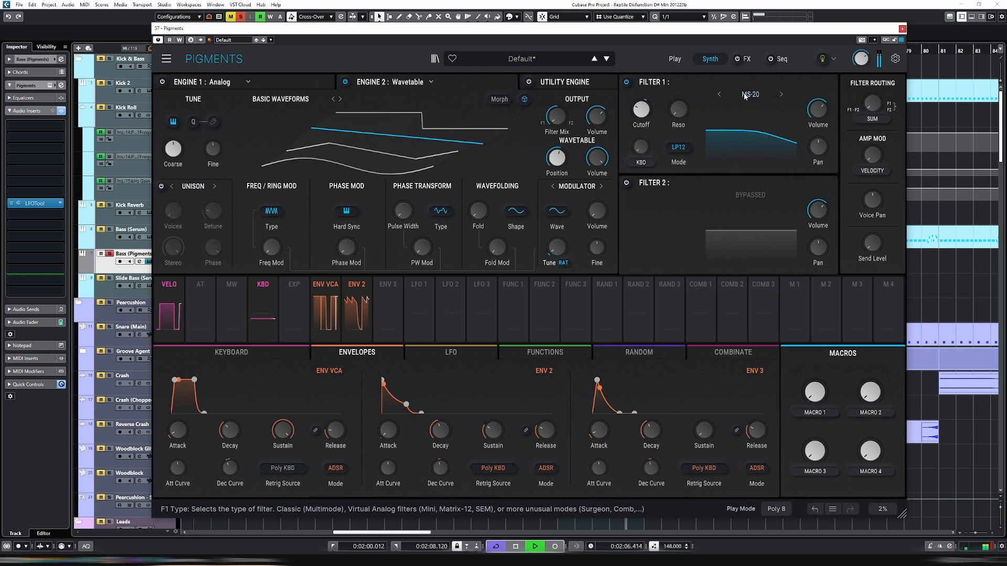
Step: Set Env VCA Sustain to about 0.552, Env 2 Sustain to about 0.256 and Filter 1 Cutoff to about 86.8 Hz
{"action": "mouse_move", "coordinate": [641, 116]}
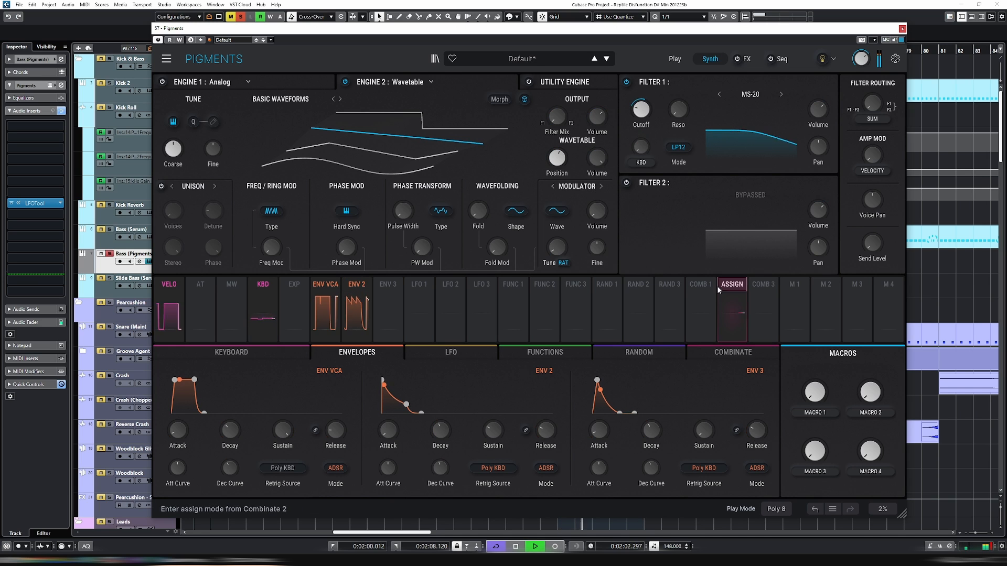
{"action": "left_click_drag", "start_coordinate": [286, 436], "coordinate": [295, 422]}
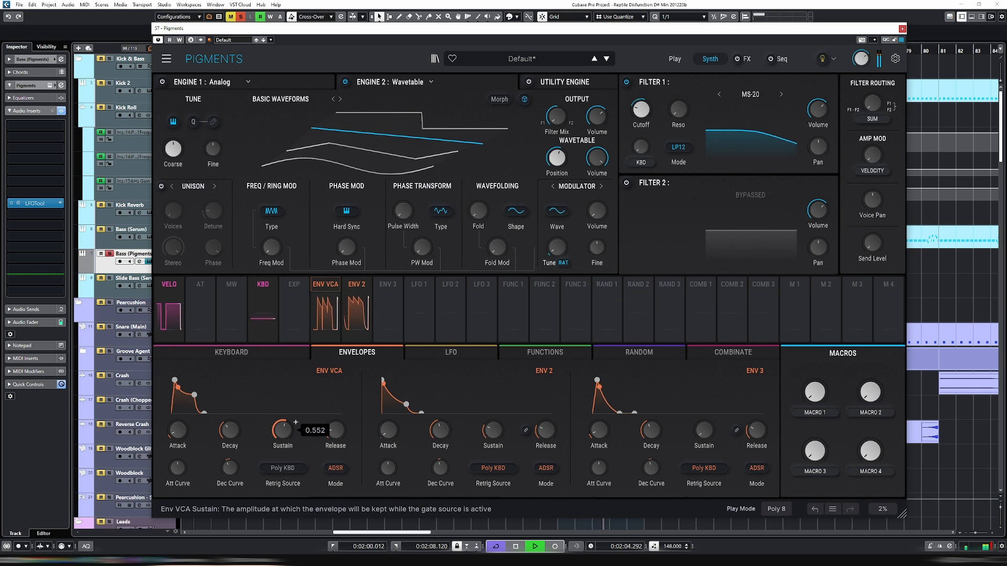
{"action": "mouse_move", "coordinate": [438, 438]}
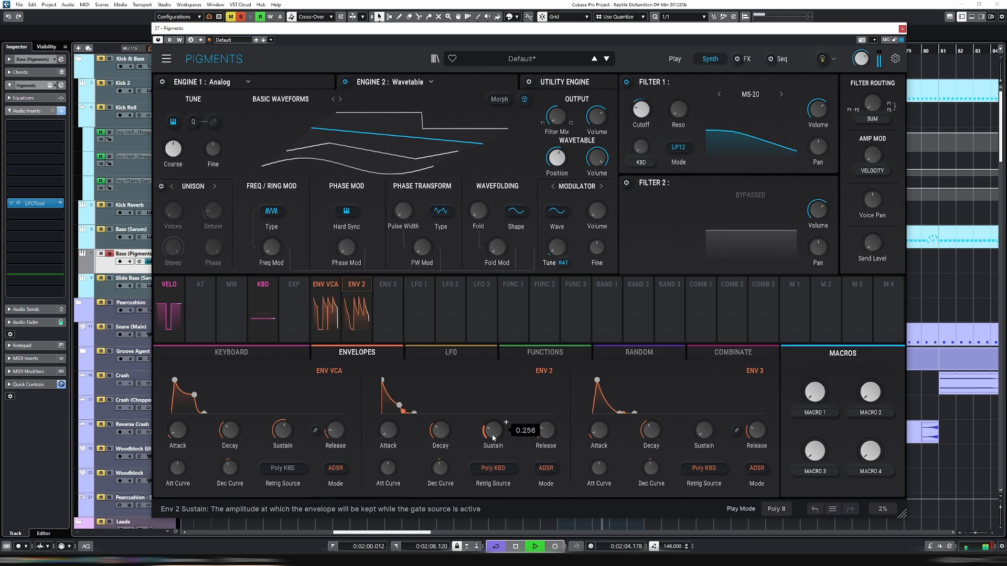
{"action": "mouse_move", "coordinate": [654, 101]}
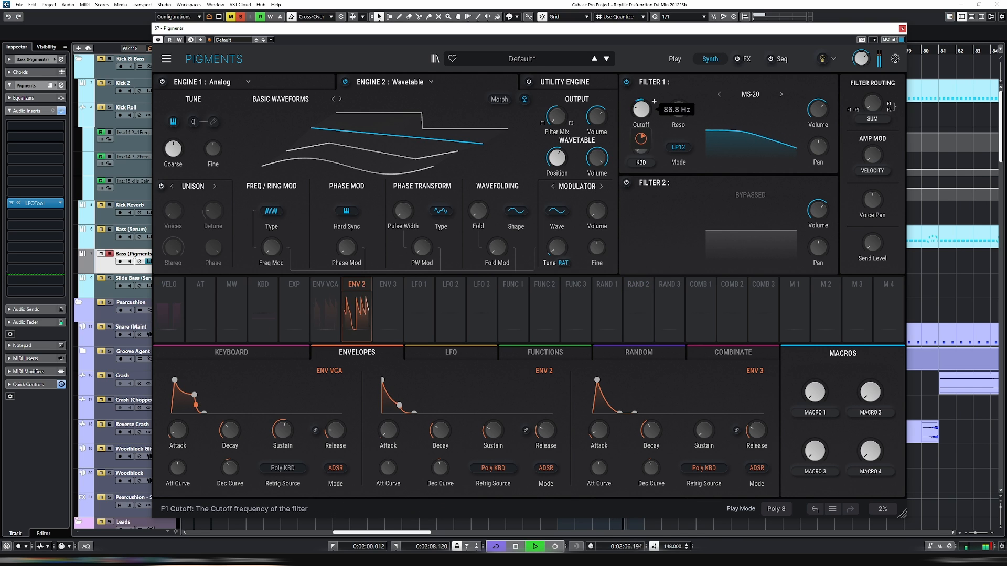
Step: Show Pigments' effects and turn the FX section on
{"action": "left_click", "coordinate": [745, 60]}
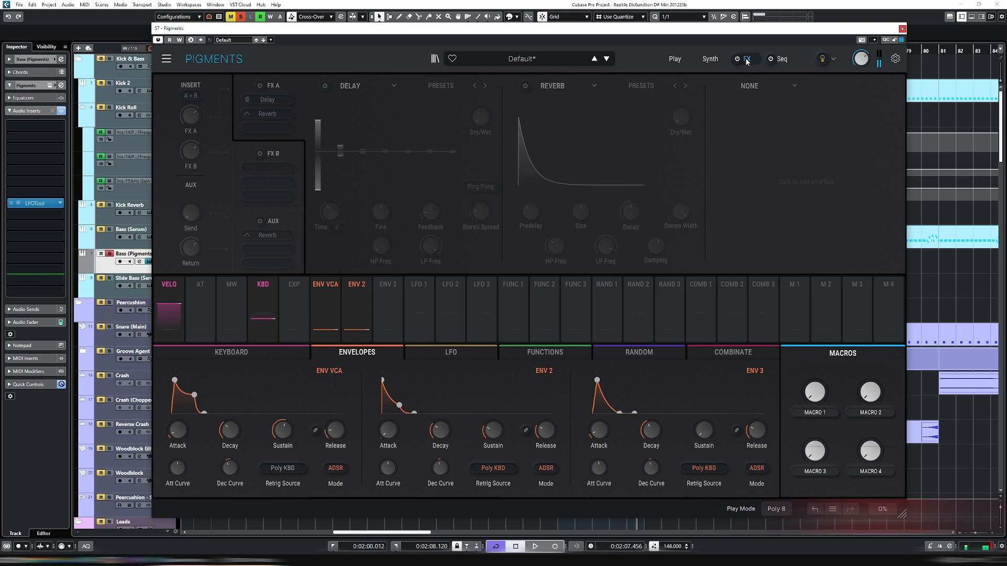
{"action": "left_click", "coordinate": [738, 59]}
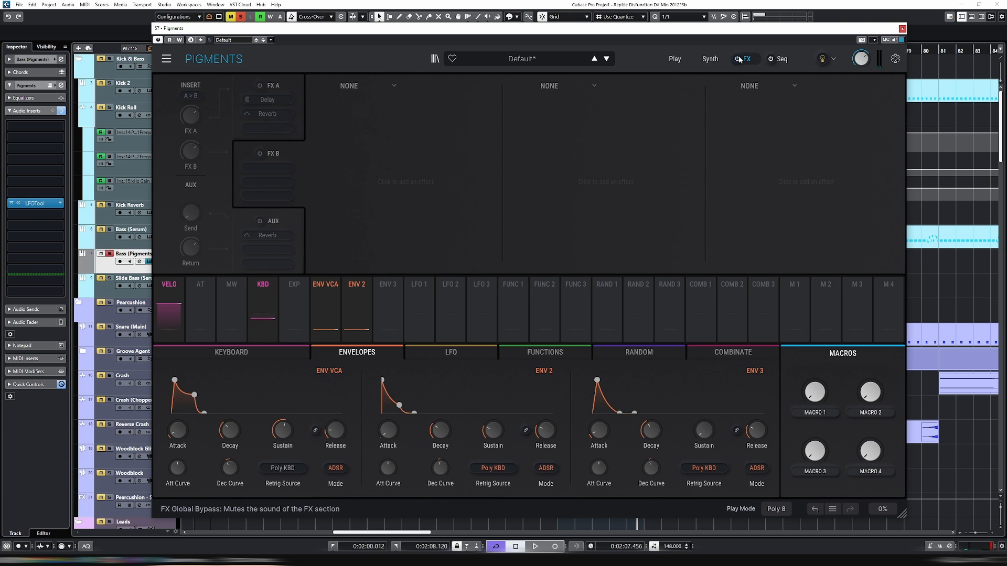
{"action": "left_click", "coordinate": [738, 59]}
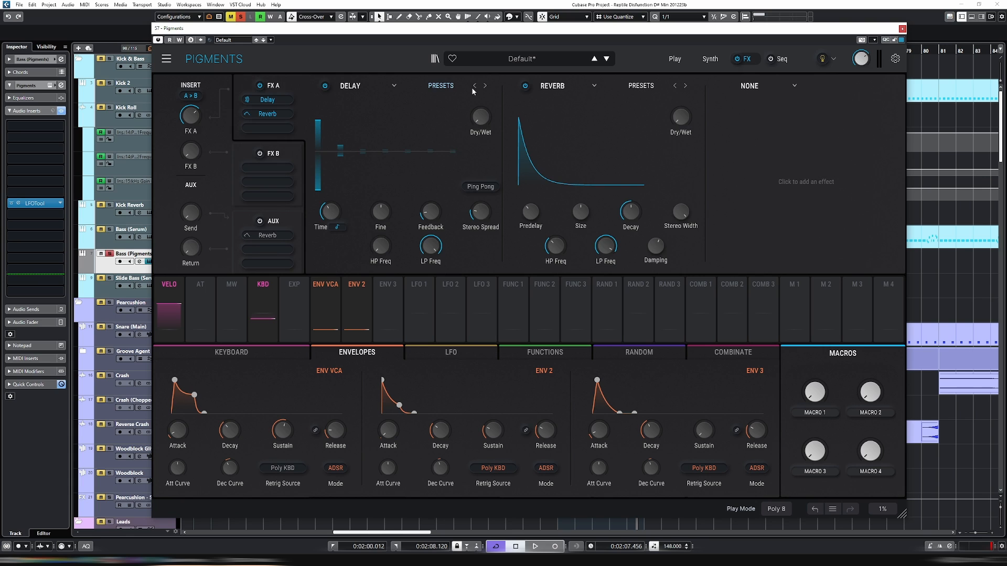
Step: Remove the Reverb from FX A and replace its Delay with a Param EQ
{"action": "left_click", "coordinate": [526, 87]}
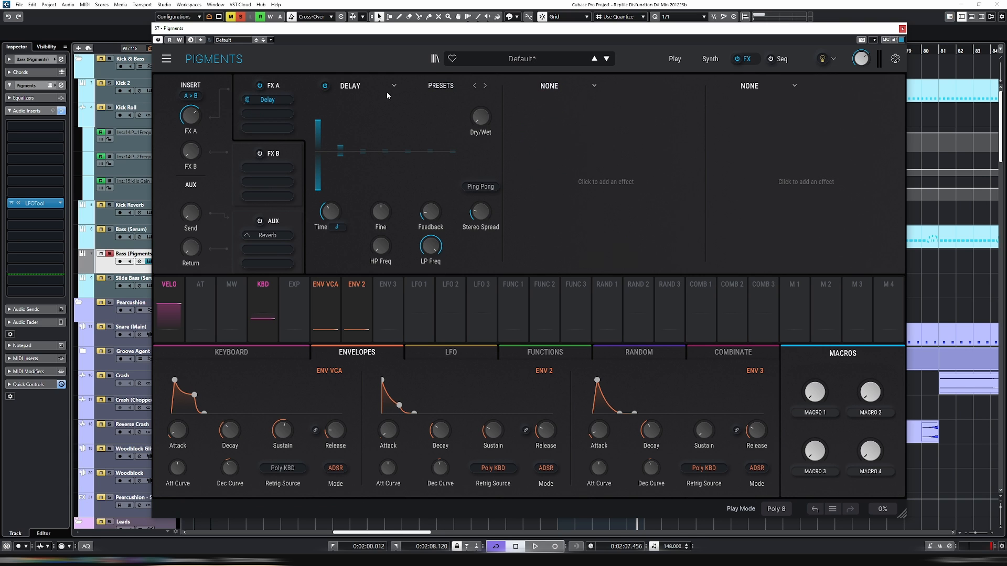
{"action": "left_click", "coordinate": [389, 86]}
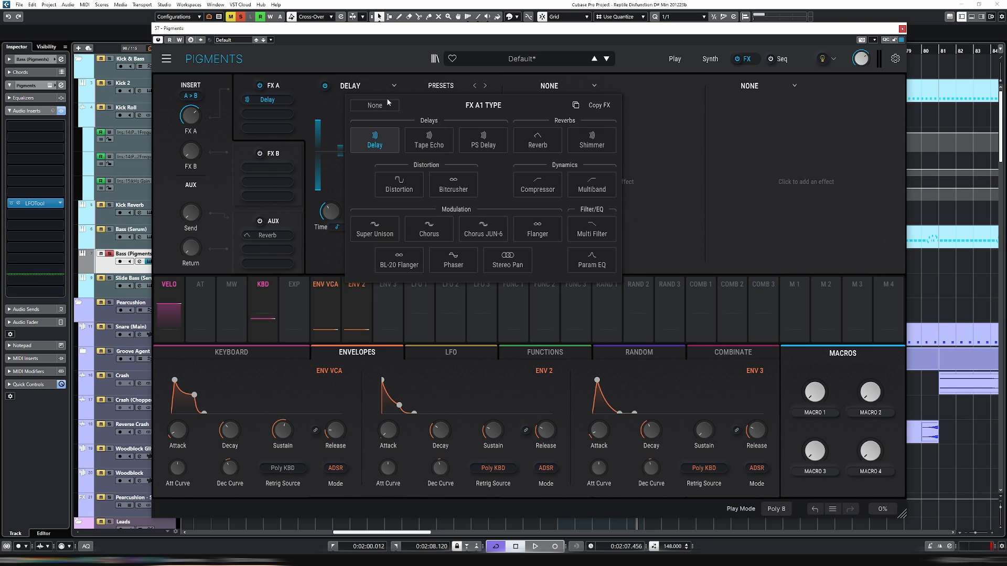
{"action": "left_click", "coordinate": [589, 265]}
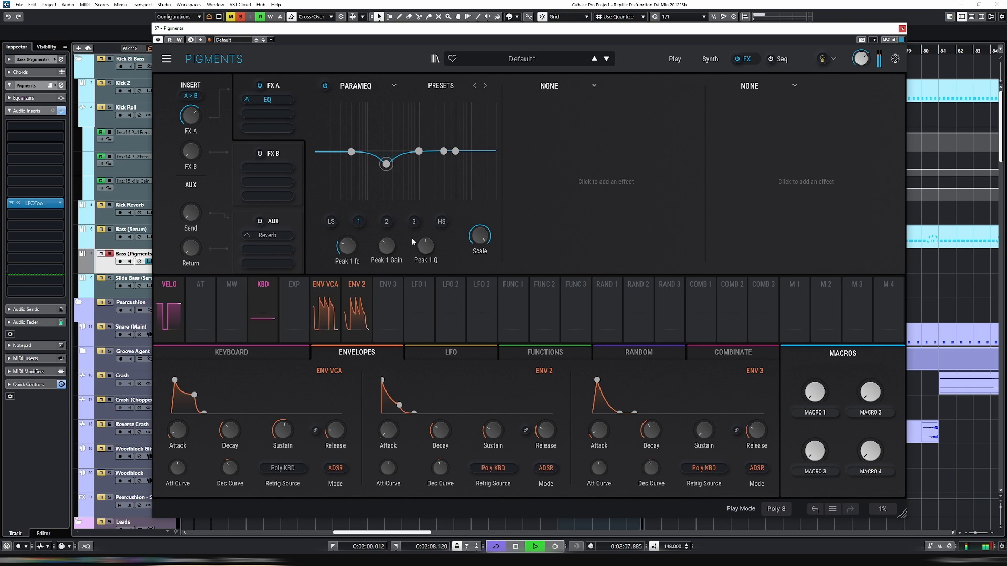
Step: Cut the Param EQ's Peak 1 band at about 345 Hz and lower its Q slightly while the loop plays
{"action": "key", "text": "space"}
{"action": "left_click_drag", "start_coordinate": [387, 251], "coordinate": [350, 249]}
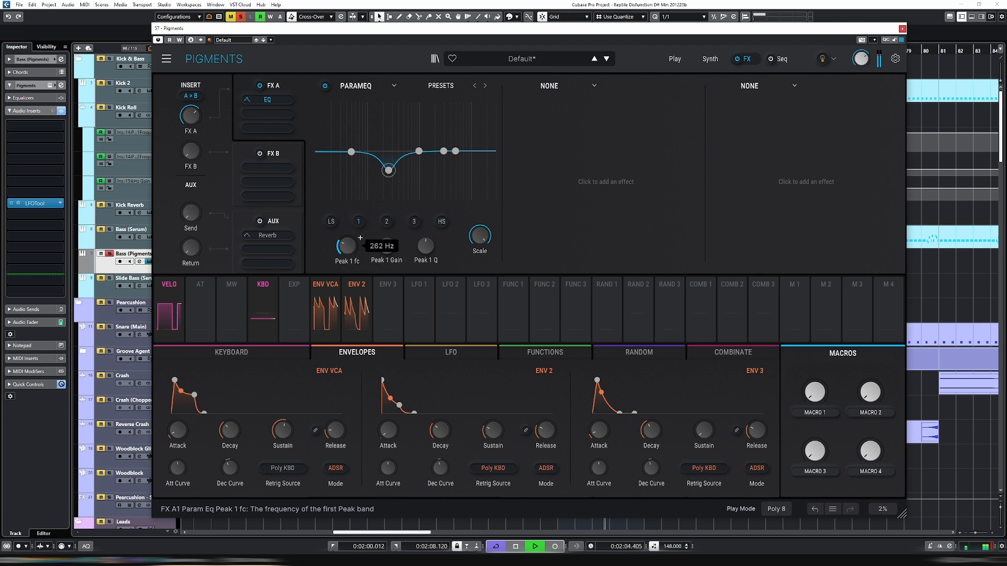
{"action": "left_click_drag", "start_coordinate": [423, 251], "coordinate": [424, 256]}
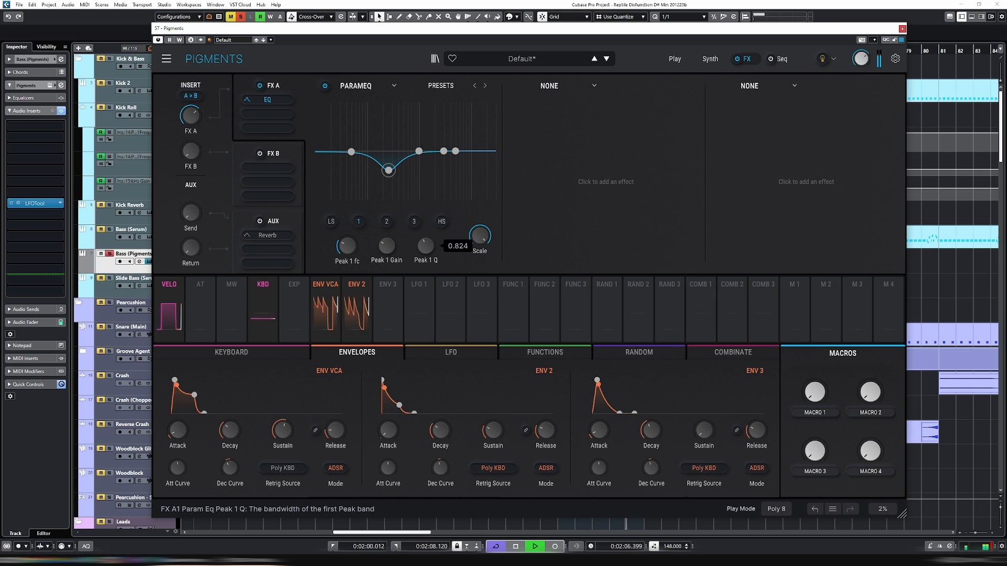
{"action": "left_click_drag", "start_coordinate": [348, 246], "coordinate": [362, 237]}
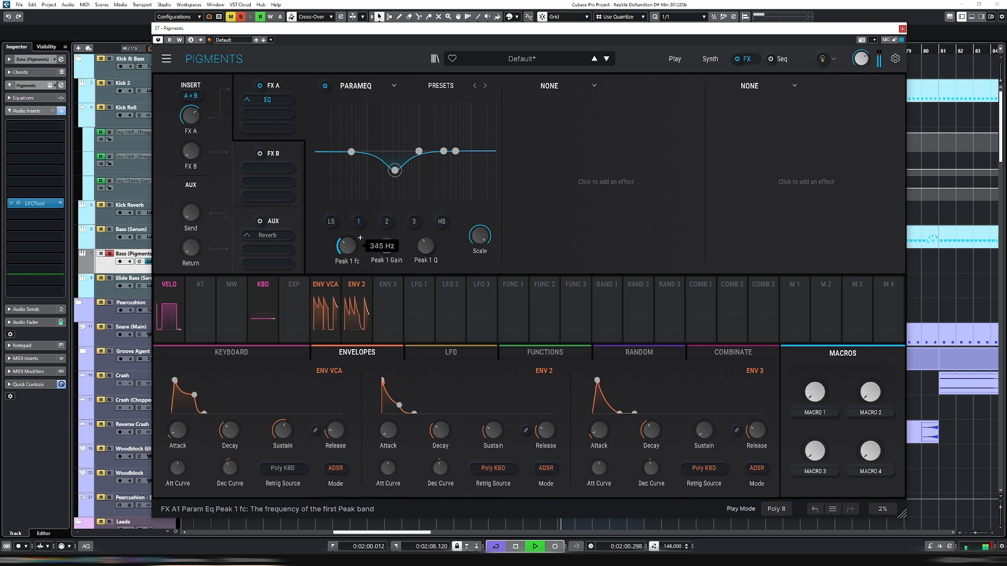
{"action": "left_click_drag", "start_coordinate": [422, 243], "coordinate": [419, 247]}
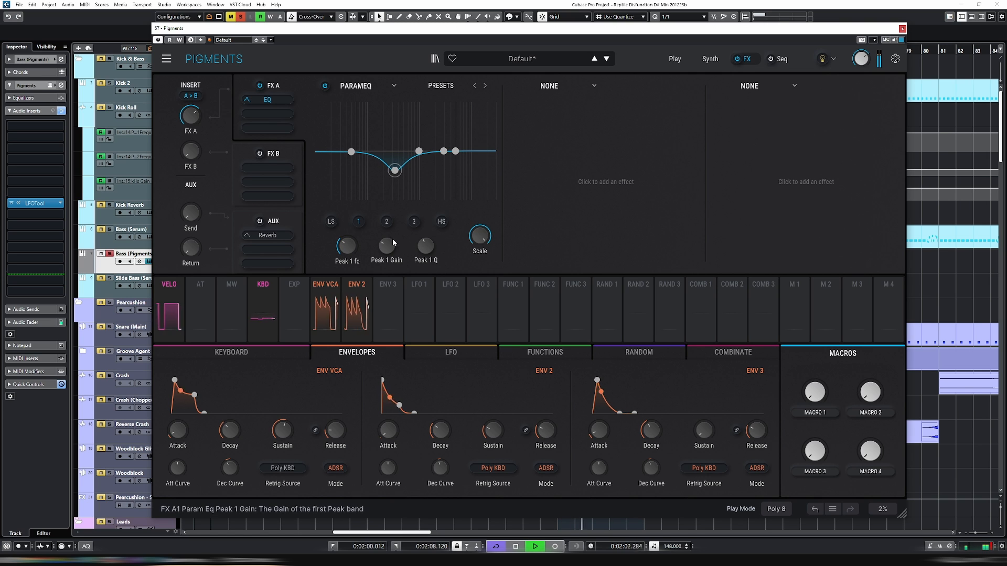
Step: Bypass and re-enable the Param EQ during playback to compare the bass without and with the cut
{"action": "left_click", "coordinate": [325, 87]}
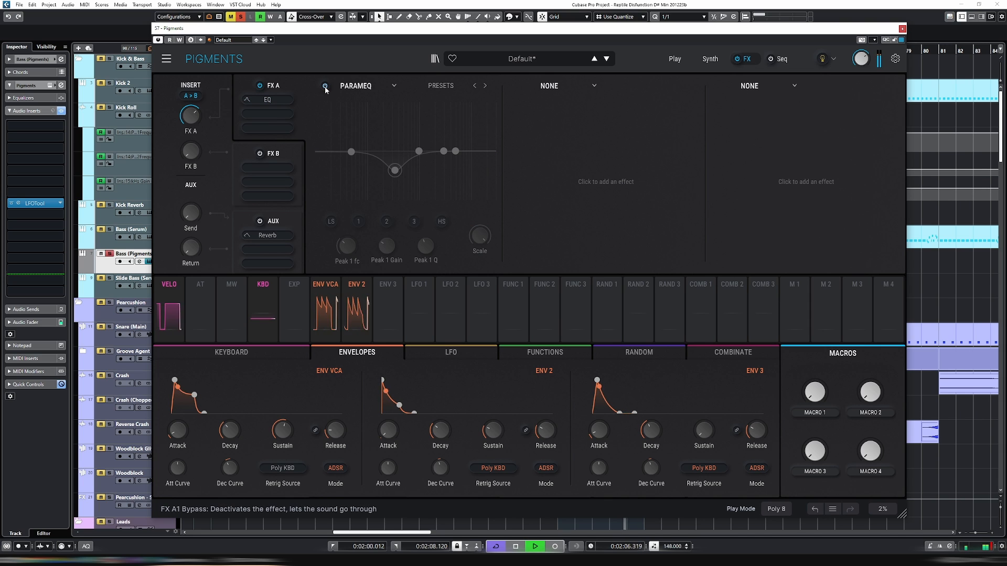
{"action": "left_click", "coordinate": [325, 87]}
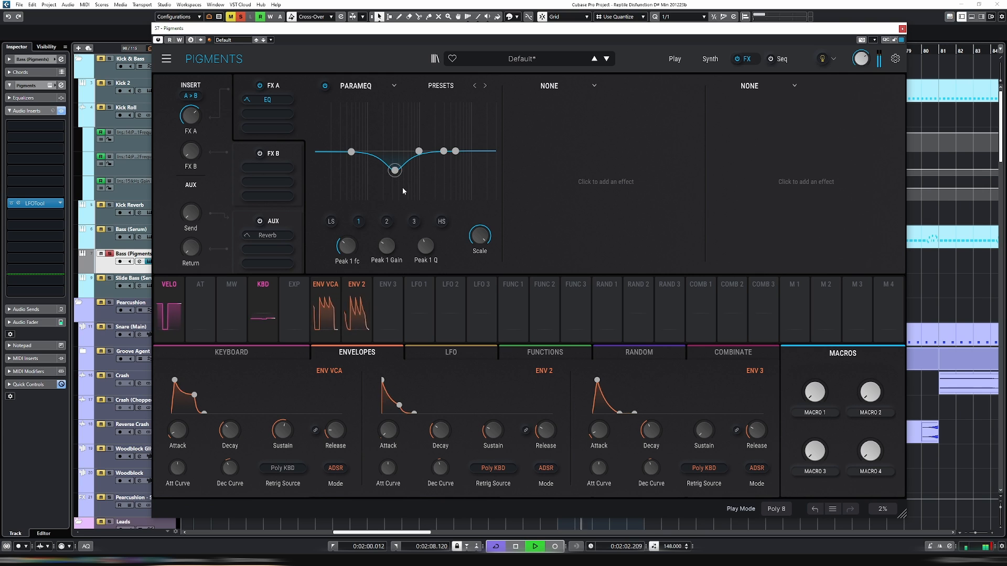
{"action": "key", "text": "space"}
Step: Open the Bass (Pigments) channel settings and raise its volume to about -5.35 dB while the loop plays
{"action": "key", "text": "e"}
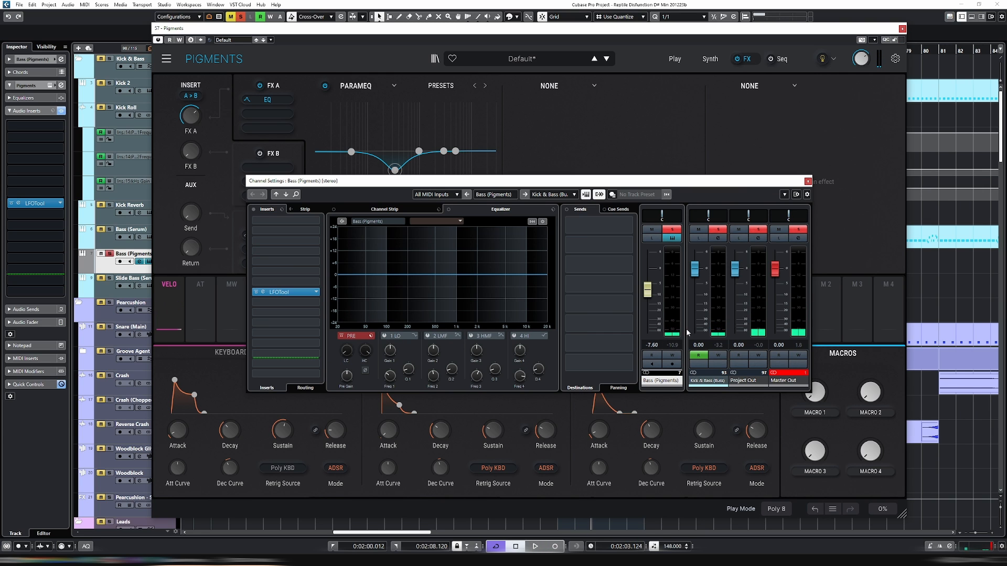
{"action": "key", "text": "space"}
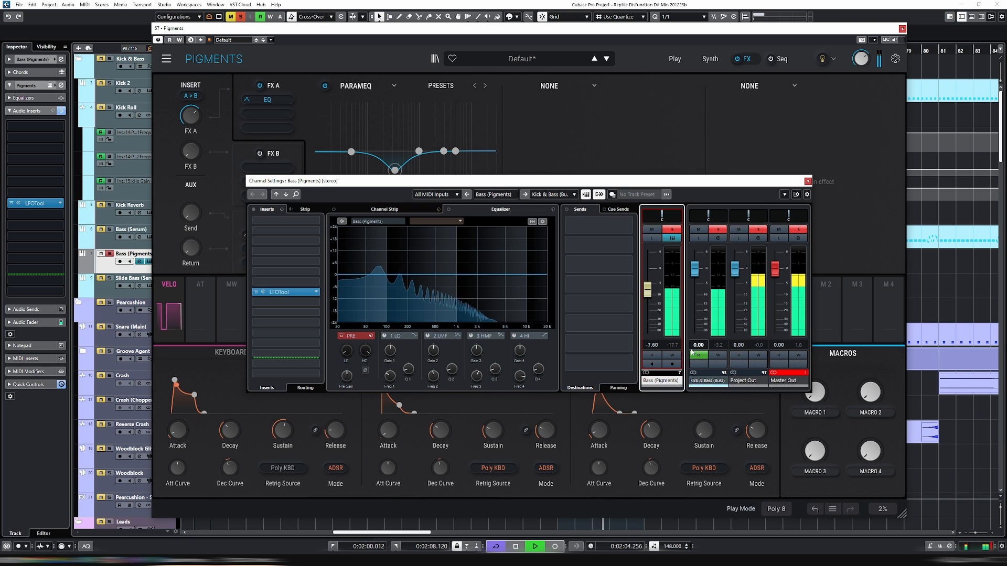
{"action": "left_click", "coordinate": [694, 355]}
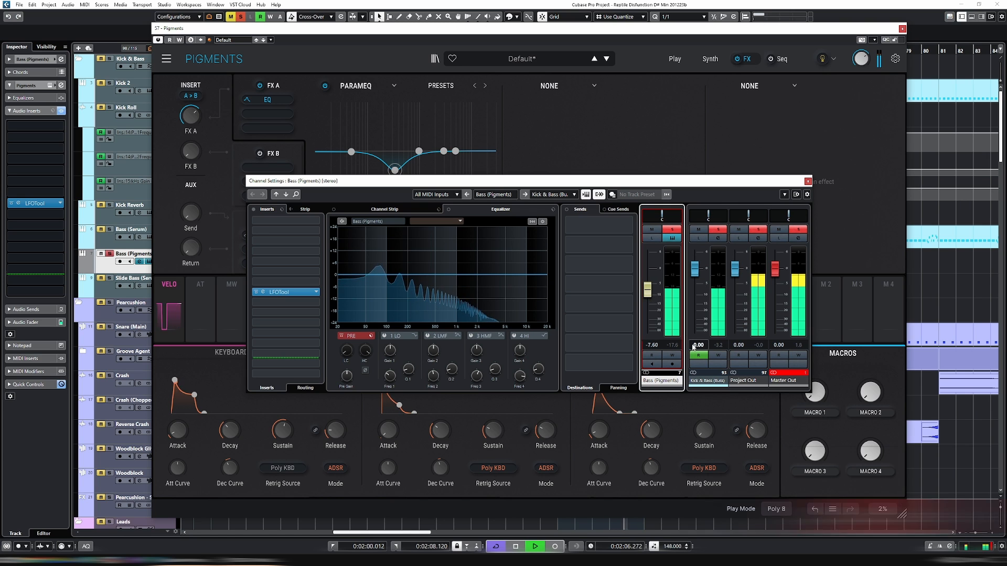
{"action": "left_click_drag", "start_coordinate": [652, 299], "coordinate": [651, 292]}
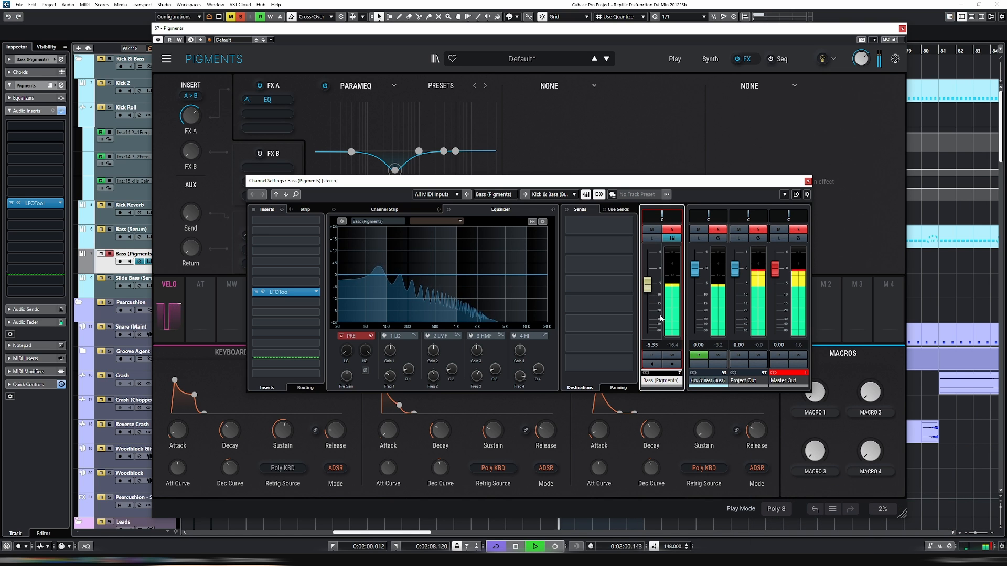
Step: Set the Bass (Pigments) channel volume to 0 dB and audition the loop at that level
{"action": "key", "text": "space"}
{"action": "left_click", "coordinate": [652, 345]}
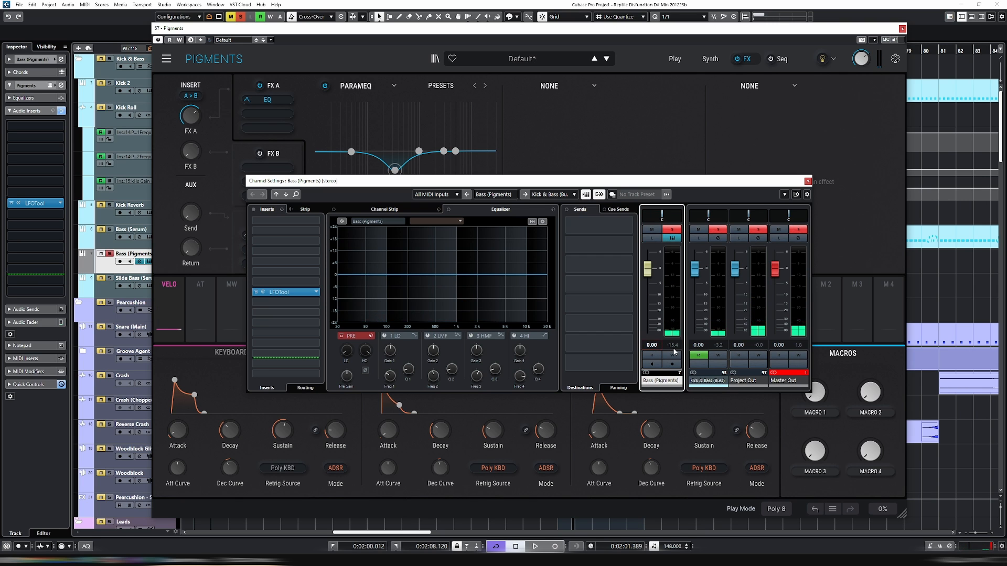
{"action": "key", "text": "space"}
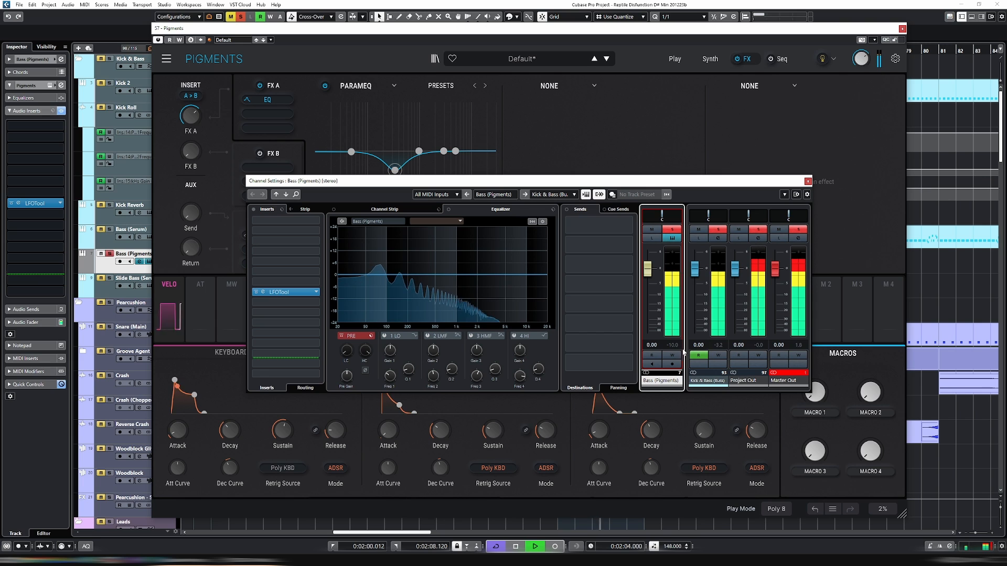
Step: Set the Bass (Pigments) channel volume to -2 dB and audition the loop at that level
{"action": "key", "text": "space"}
{"action": "left_click", "coordinate": [652, 345]}
{"action": "type", "text": "-2"}
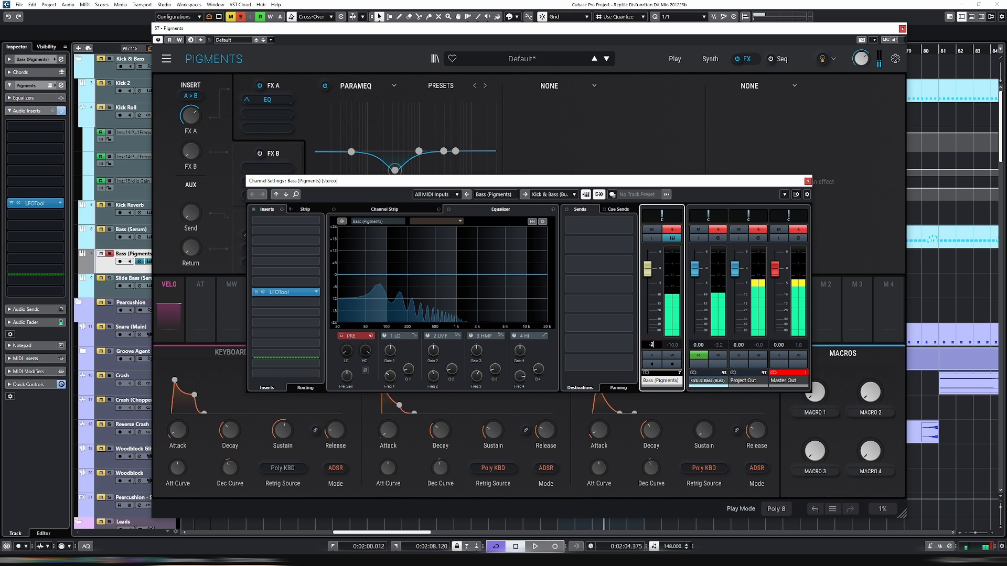
{"action": "key", "text": "Return"}
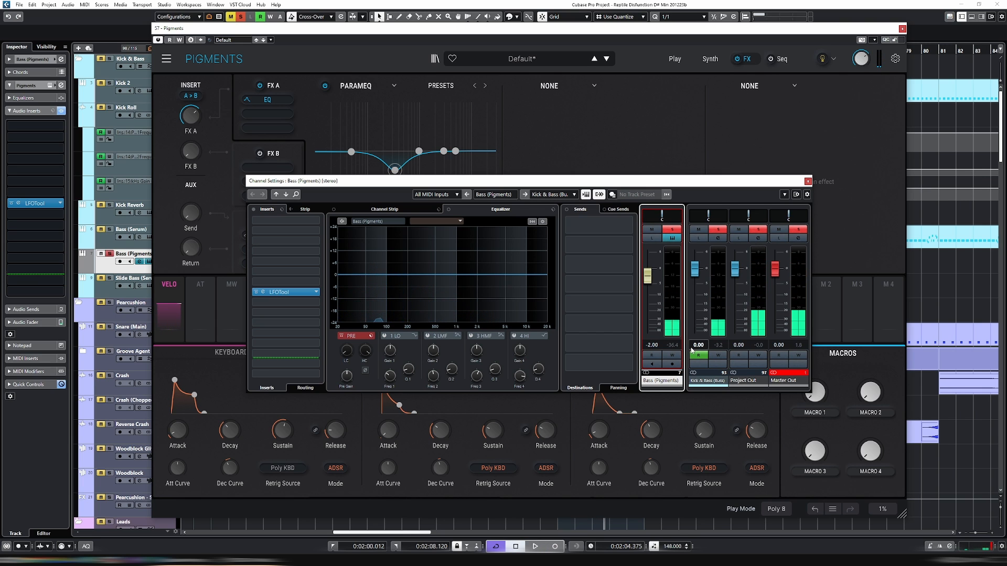
{"action": "key", "text": "space"}
{"action": "left_click", "coordinate": [698, 355]}
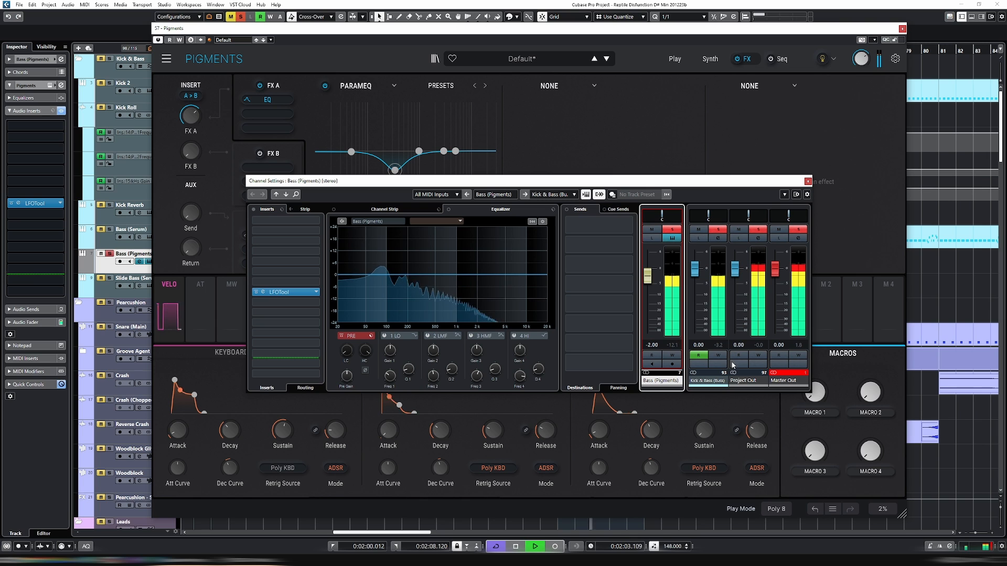
{"action": "key", "text": "space"}
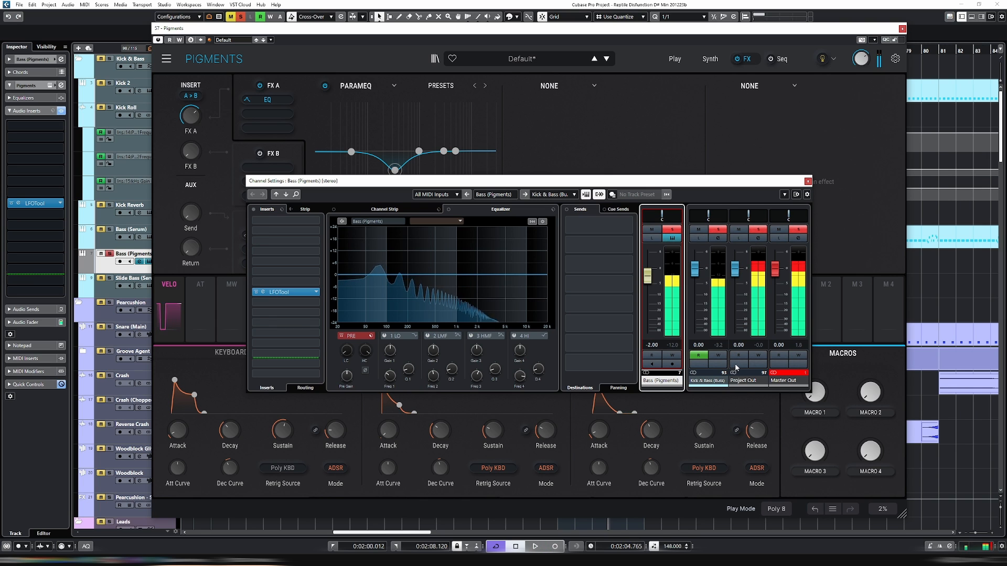
Step: Close the channel settings and Pigments, audition the bass with Kick 2 soloed alongside it, and clear the solos to hear the mix
{"action": "left_click", "coordinate": [808, 181]}
{"action": "left_click", "coordinate": [902, 28]}
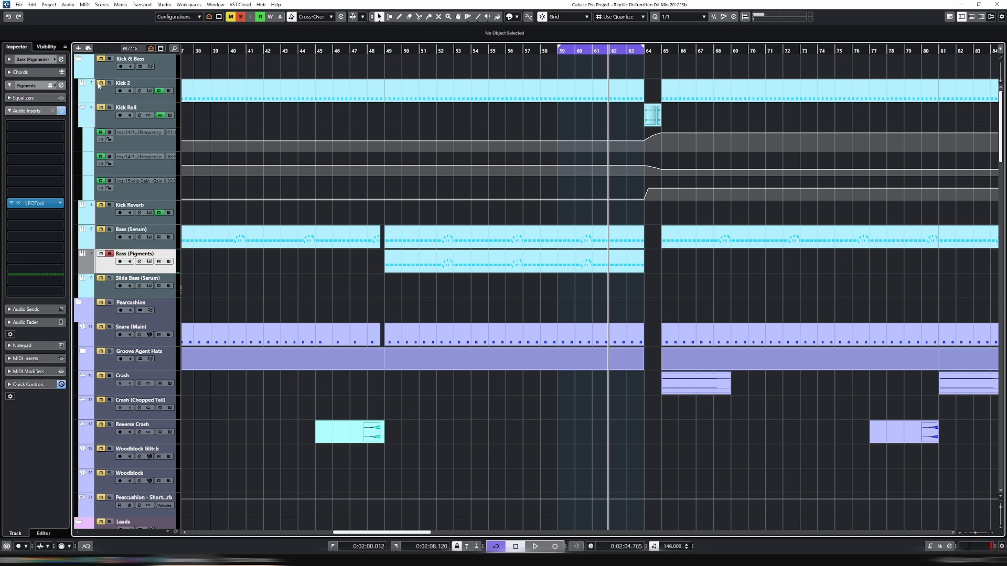
{"action": "key", "text": "space"}
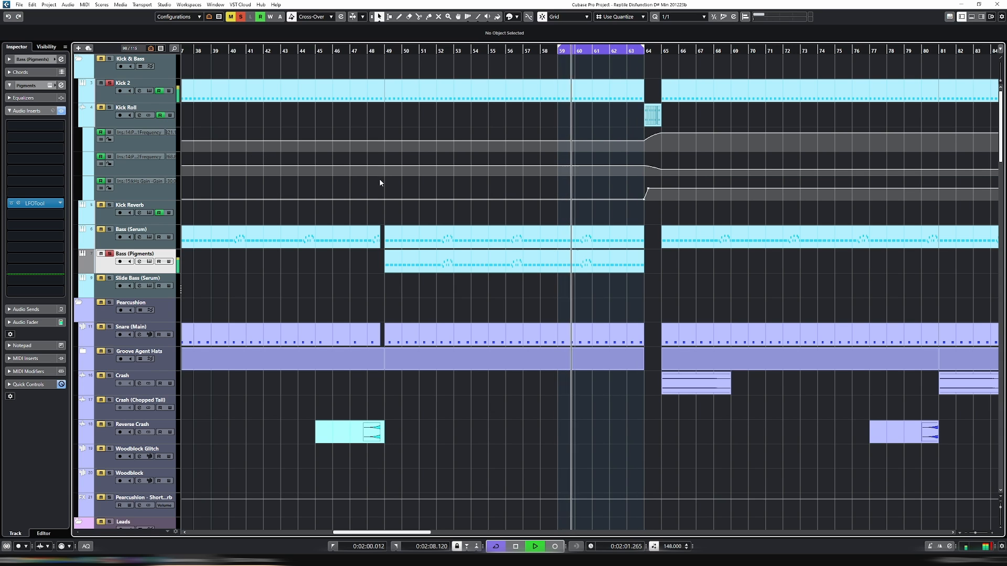
{"action": "key", "text": "s"}
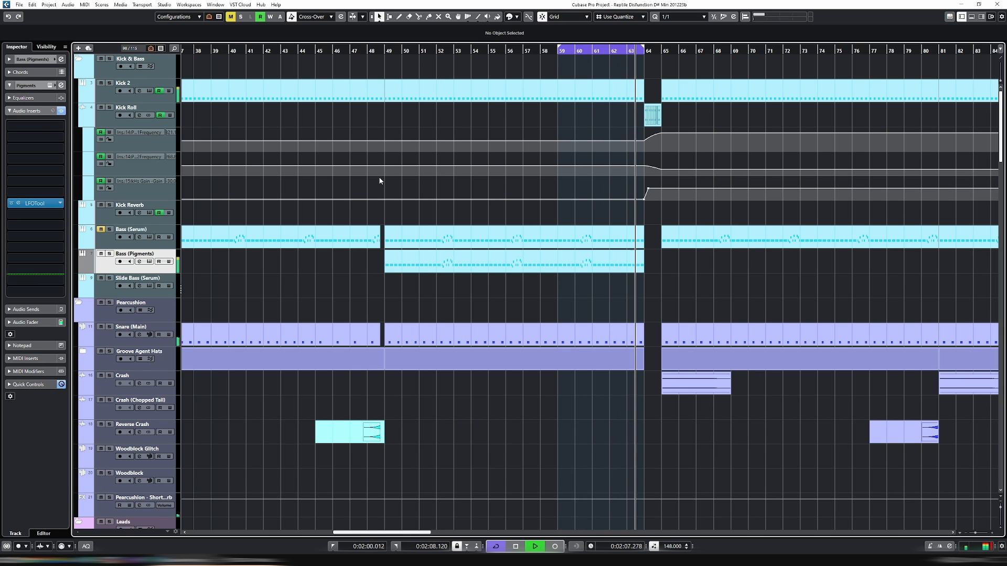
Step: Open the Bass (Pigments) channel settings to check its level during playback, and close them again
{"action": "left_click", "coordinate": [139, 261]}
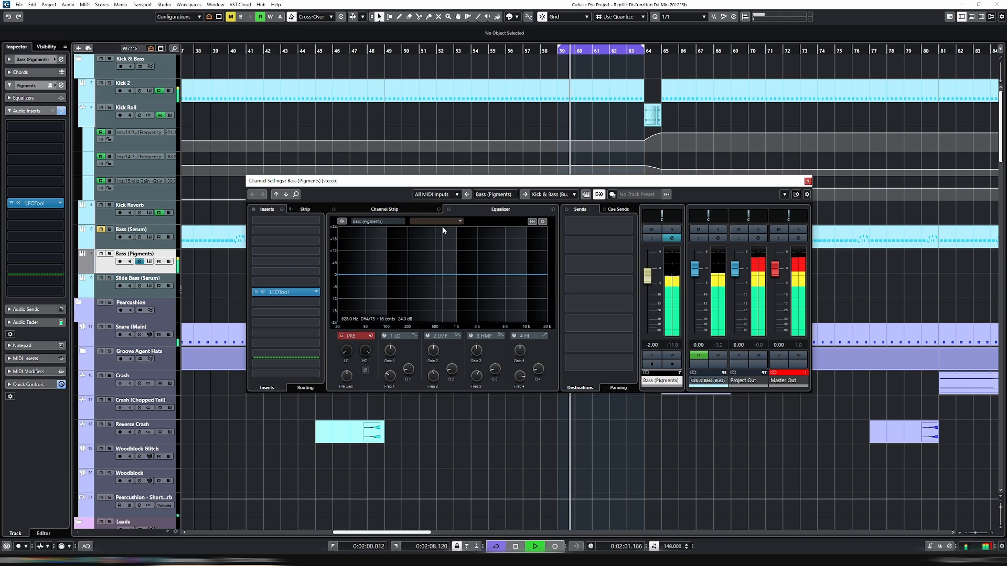
{"action": "key", "text": "Escape"}
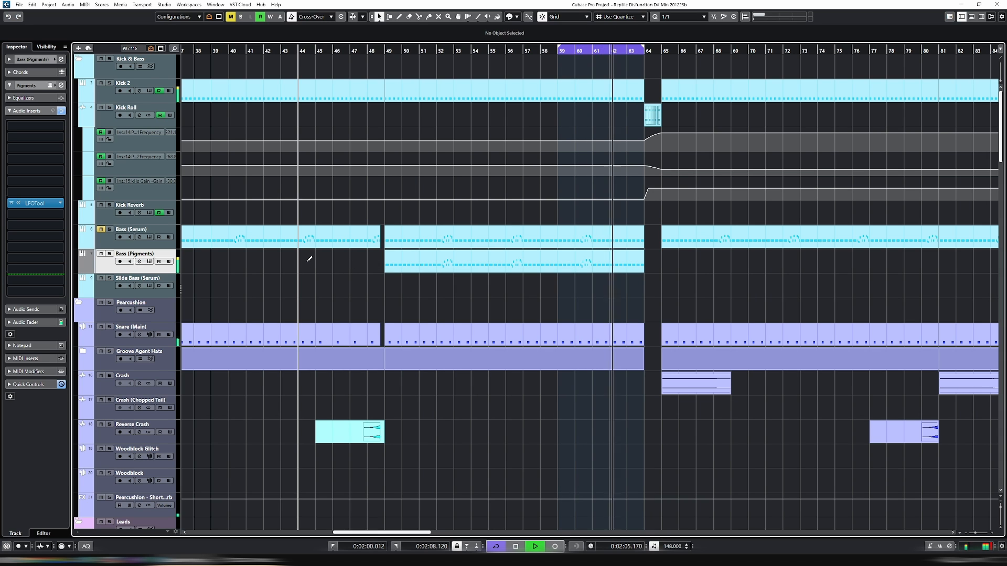
{"action": "key", "text": "alt+c"}
{"action": "key", "text": "alt+c"}
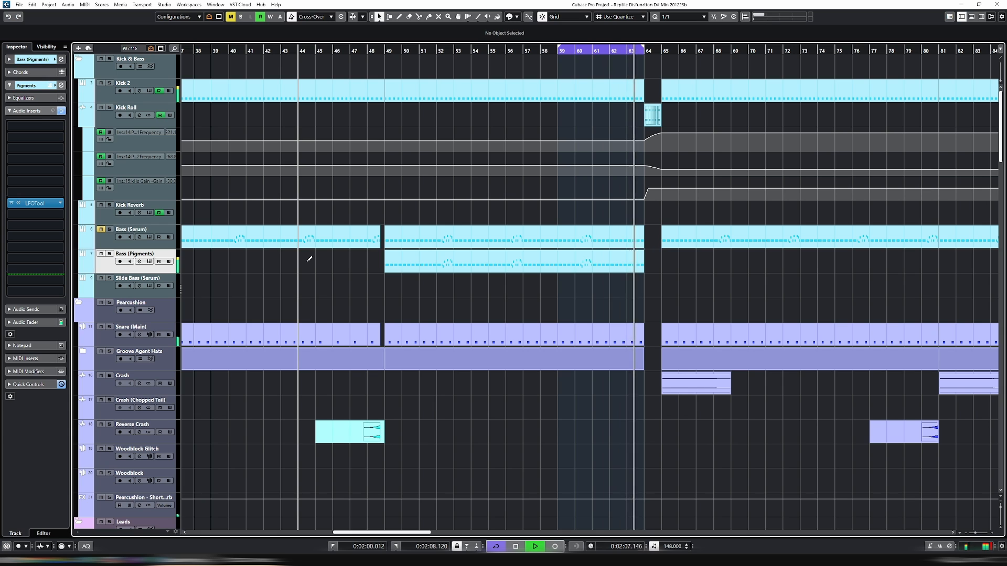
Step: Extend the loop end to bar 66 and audition the transition through the kick roll from just before bar 64
{"action": "key", "text": "g"}
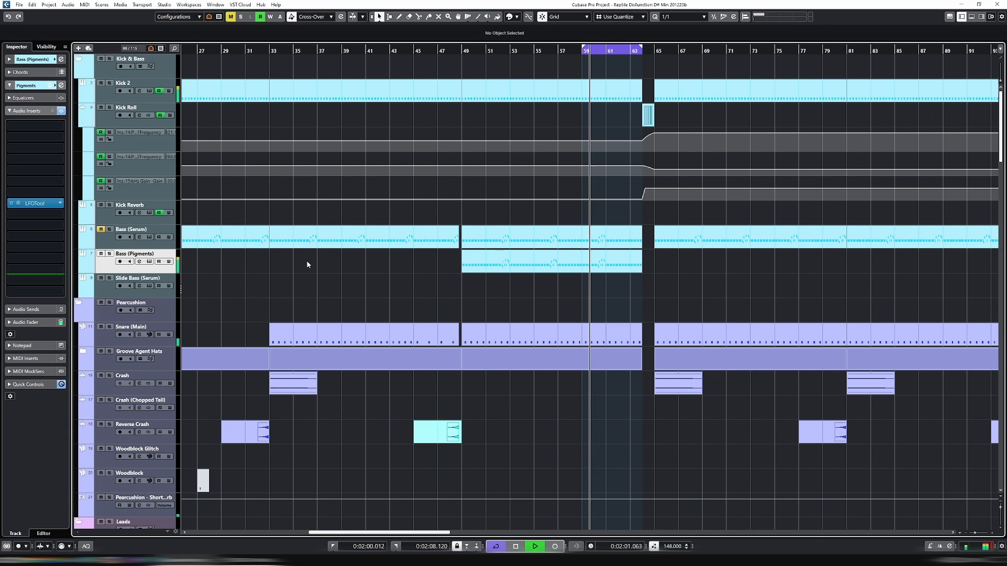
{"action": "key", "text": "space"}
{"action": "left_click_drag", "start_coordinate": [640, 49], "coordinate": [666, 51]}
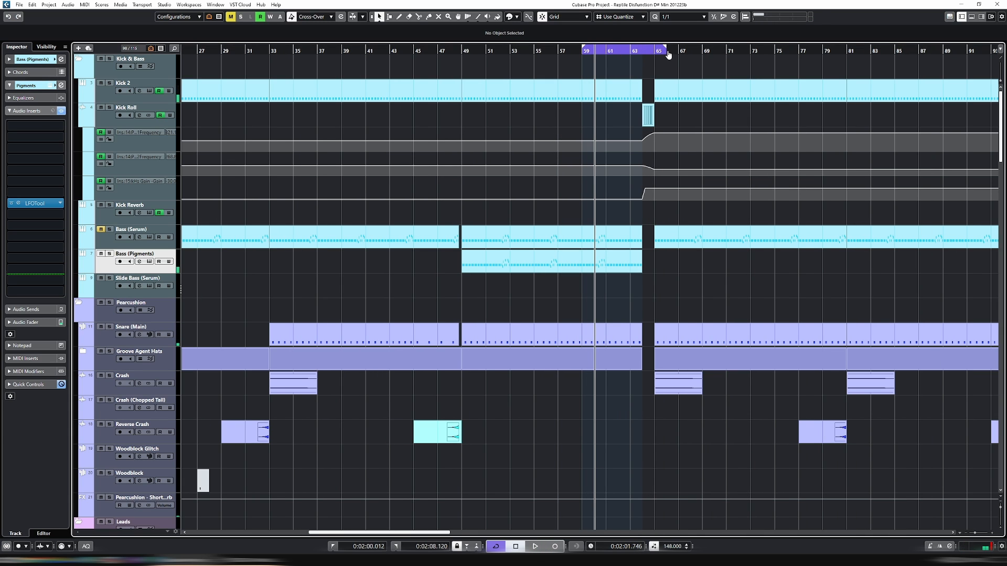
{"action": "left_click", "coordinate": [639, 50]}
{"action": "key", "text": "space"}
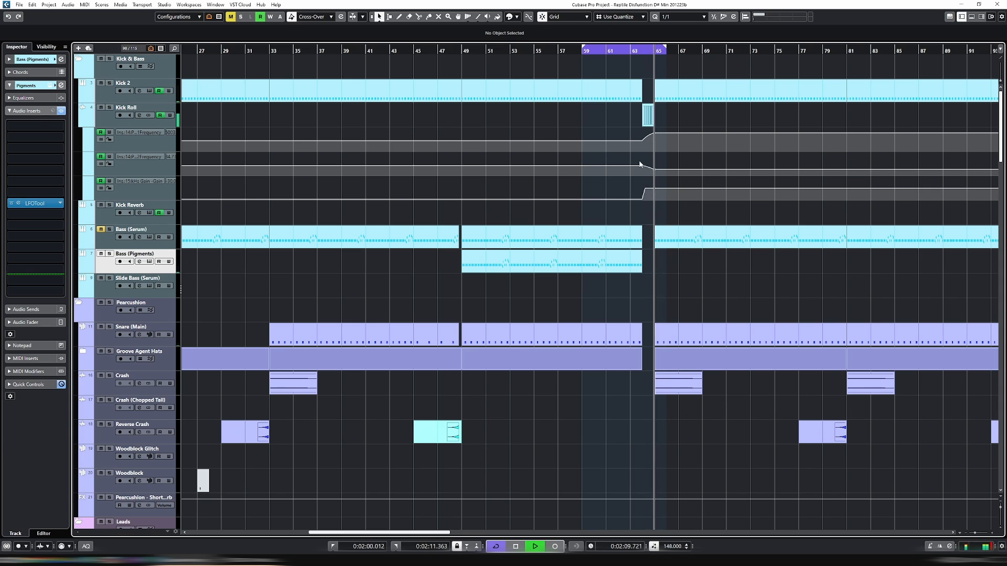
{"action": "key", "text": "space"}
Step: Duplicate the Bass (Pigments) clip and move the copy to start at bar 65
{"action": "left_click", "coordinate": [638, 264]}
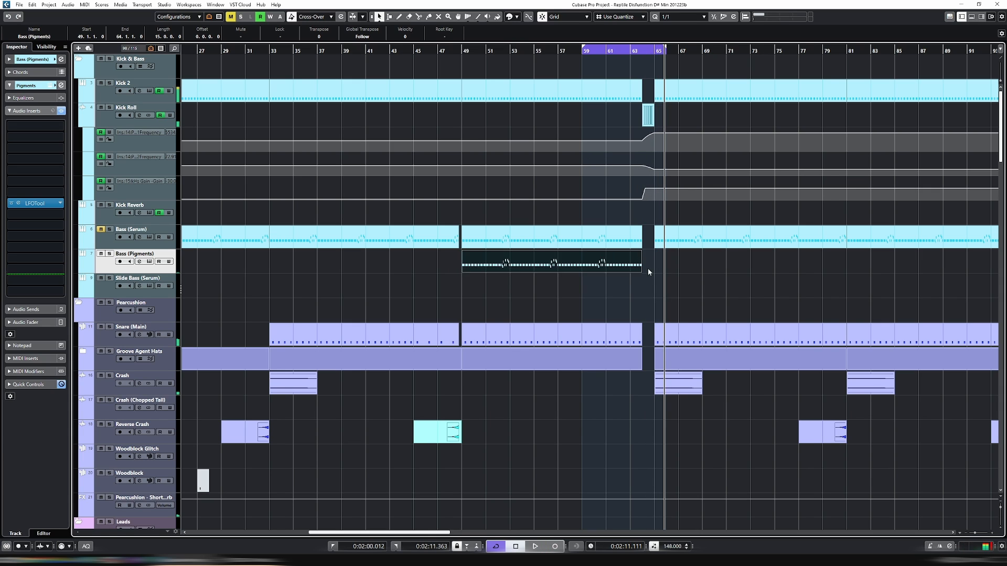
{"action": "key", "text": "ctrl+d"}
{"action": "left_click_drag", "start_coordinate": [663, 265], "coordinate": [676, 265]}
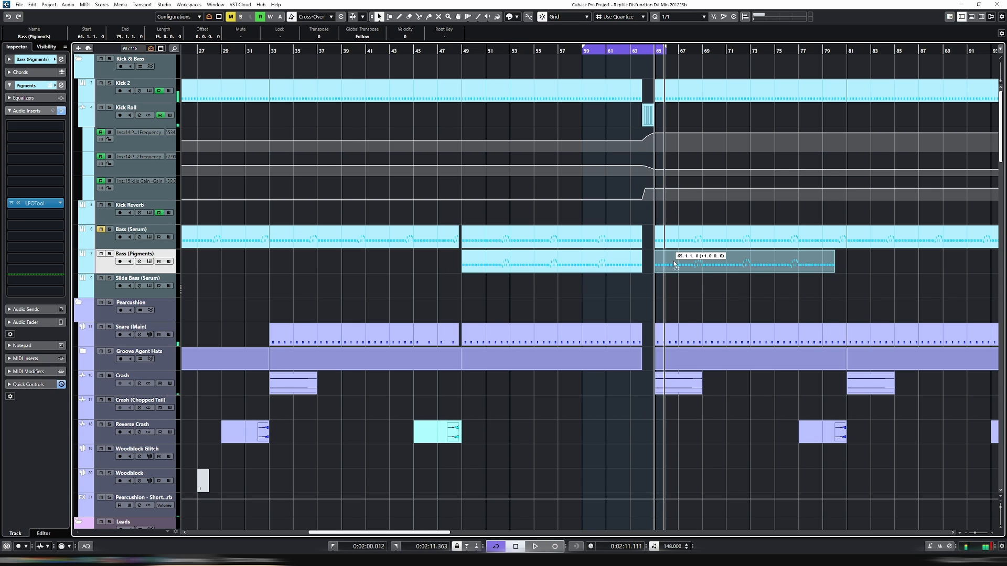
Step: Play from about bar 62, extend the loop end to bar 67, and audition the copied bass after the kick roll
{"action": "left_click", "coordinate": [618, 51]}
{"action": "key", "text": "space"}
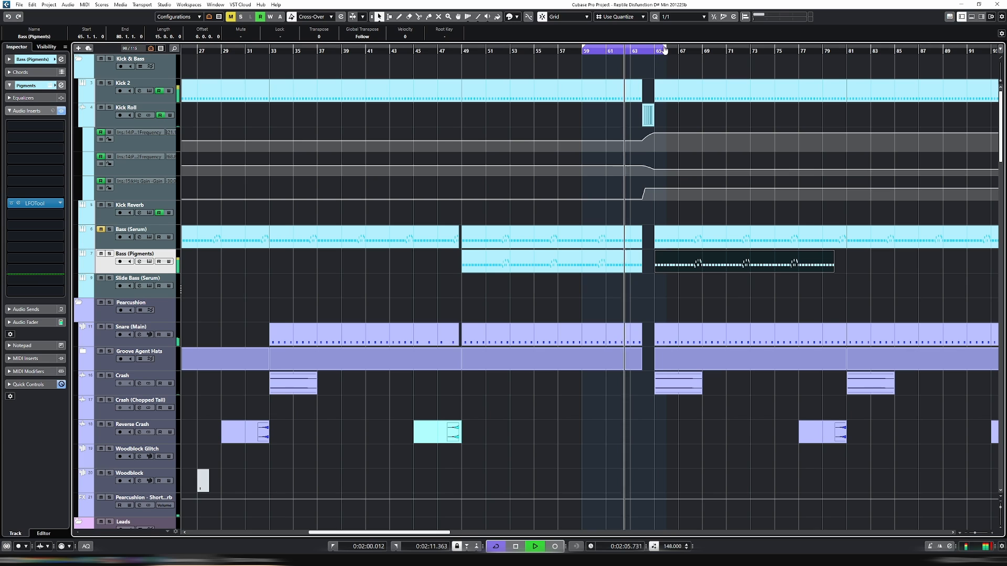
{"action": "left_click_drag", "start_coordinate": [664, 48], "coordinate": [678, 49]}
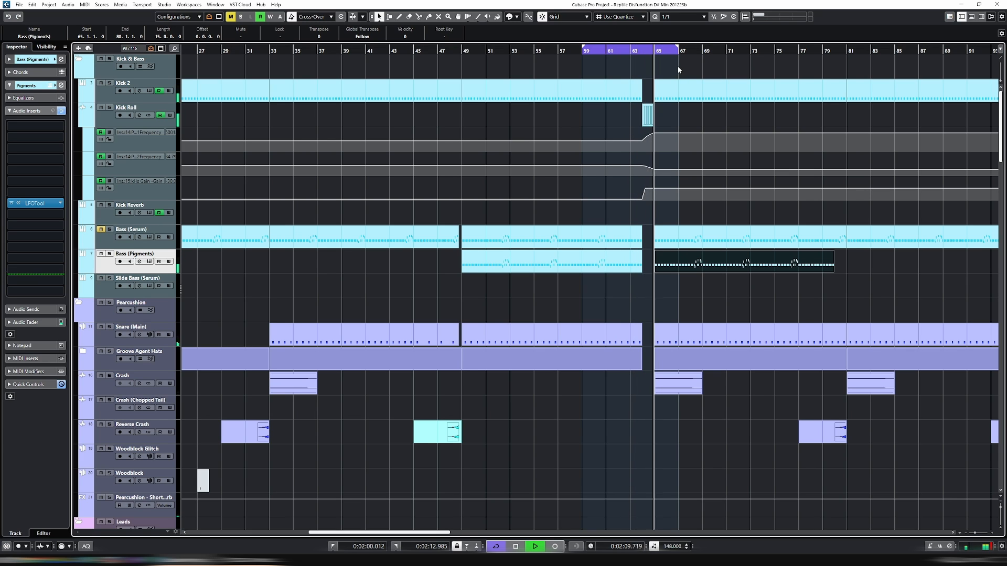
{"action": "key", "text": "space"}
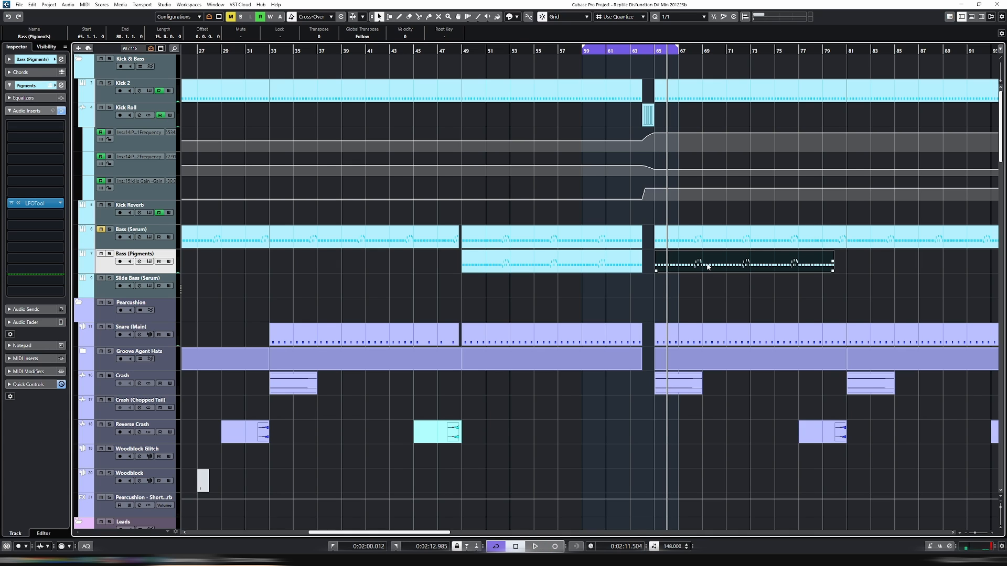
Step: Remove the copied Bass (Pigments) clip at bar 65 and set the loop range to bars 57–65
{"action": "key", "text": "Delete"}
{"action": "left_click_drag", "start_coordinate": [616, 48], "coordinate": [592, 47]}
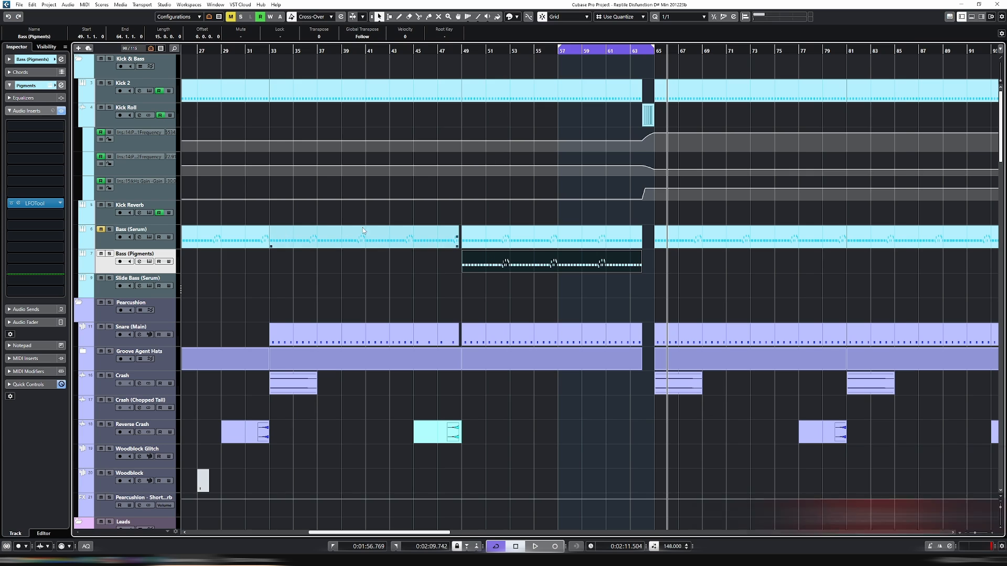
Step: Review the bass patch's Synth page in Pigments, close the instrument, and place the playhead at about bar 58
{"action": "left_click", "coordinate": [148, 261]}
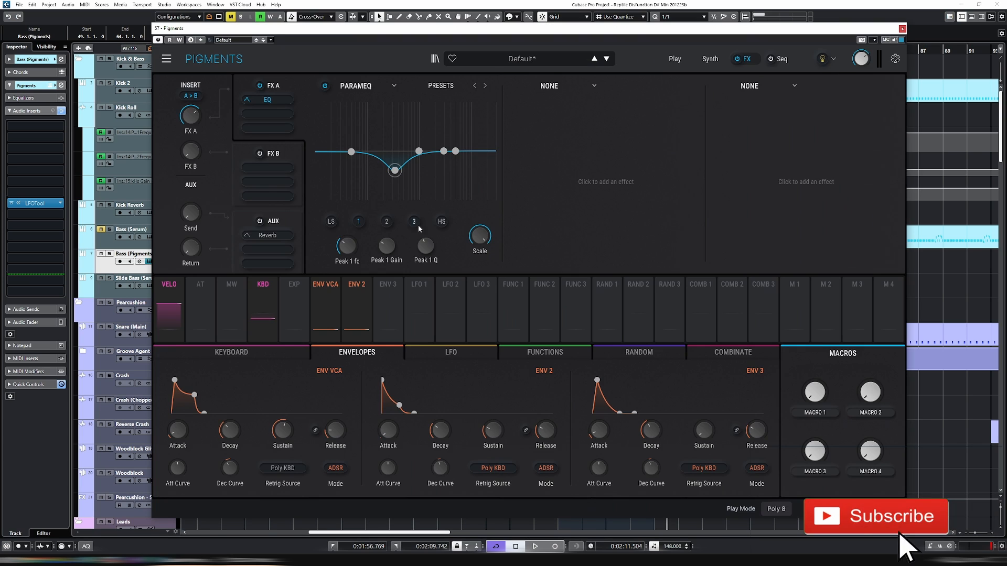
{"action": "left_click", "coordinate": [697, 61]}
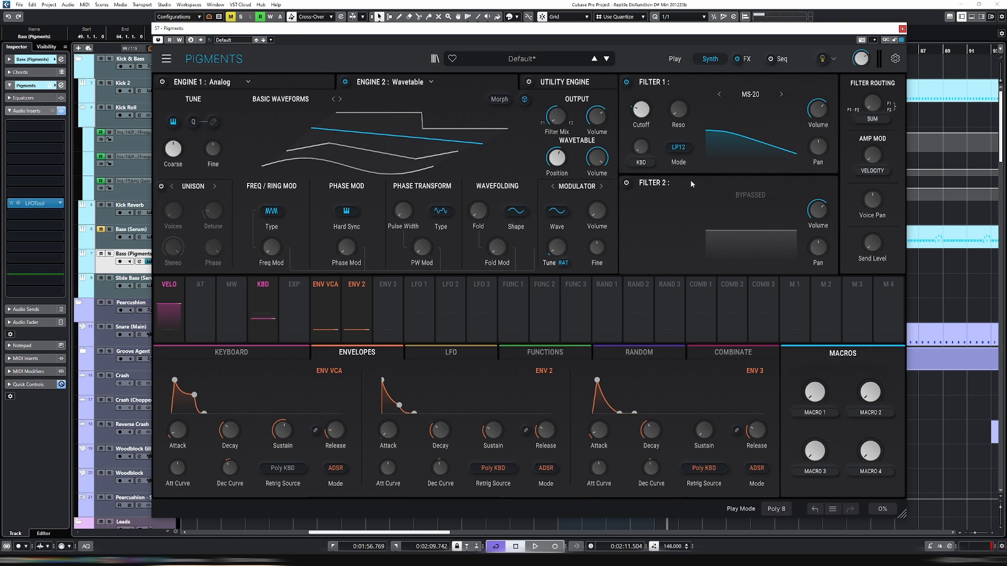
{"action": "key", "text": "Escape"}
{"action": "left_click", "coordinate": [571, 52]}
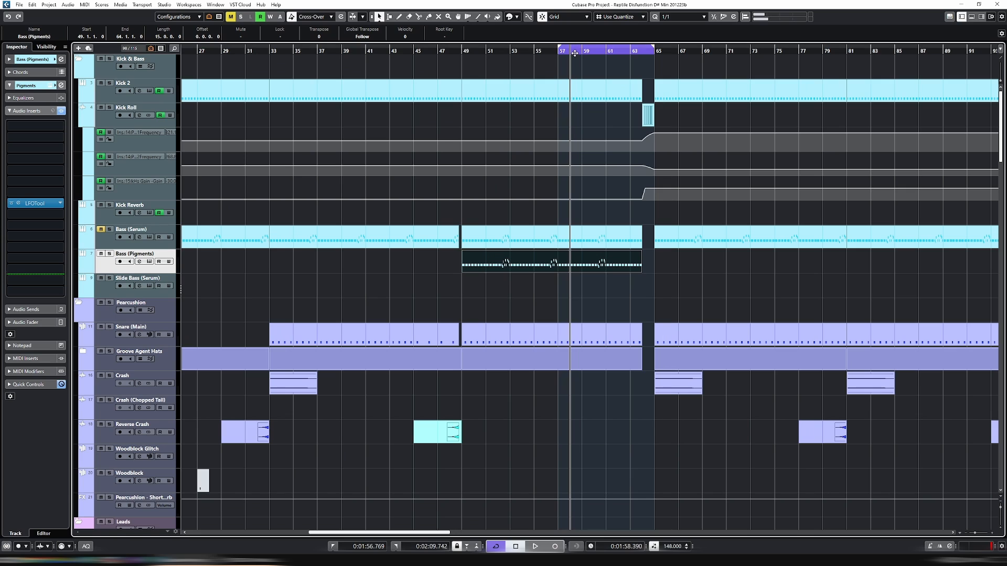